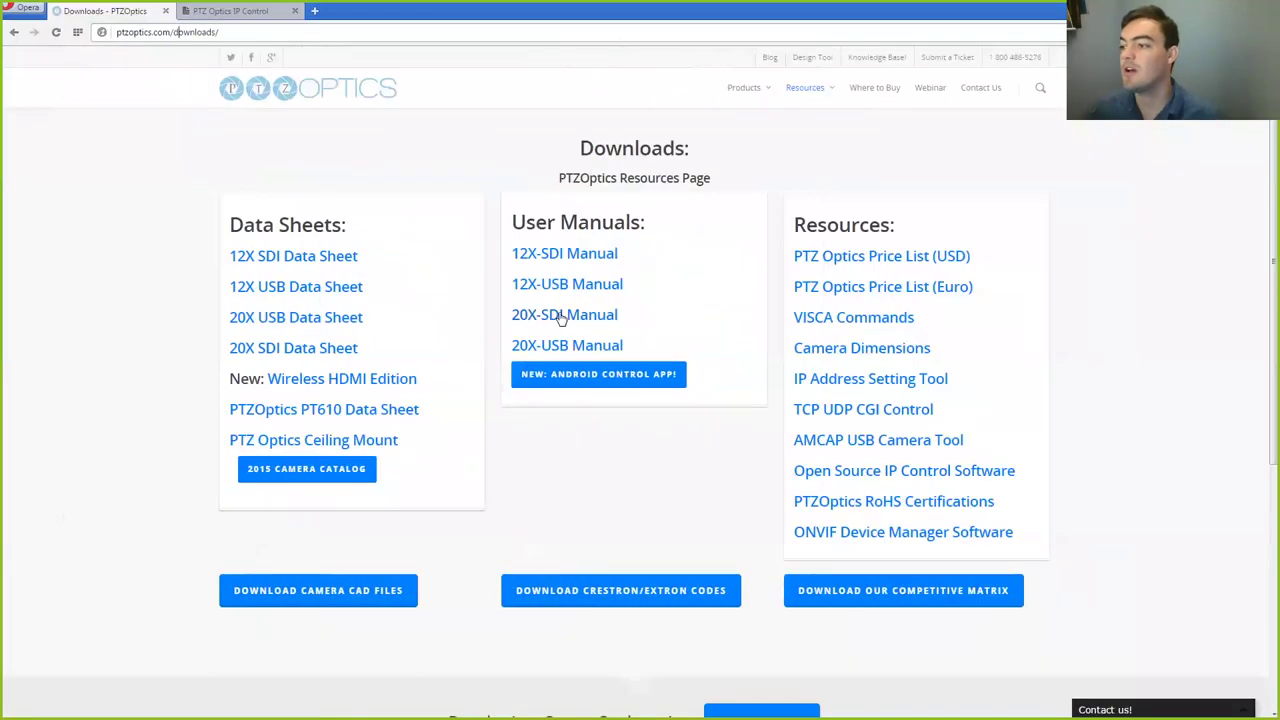
Download the IP Address Setting Tool from the PTZOptics resources and run upgrade.exe from the downloaded archive.
{"action": "left_click", "coordinate": [848, 377]}
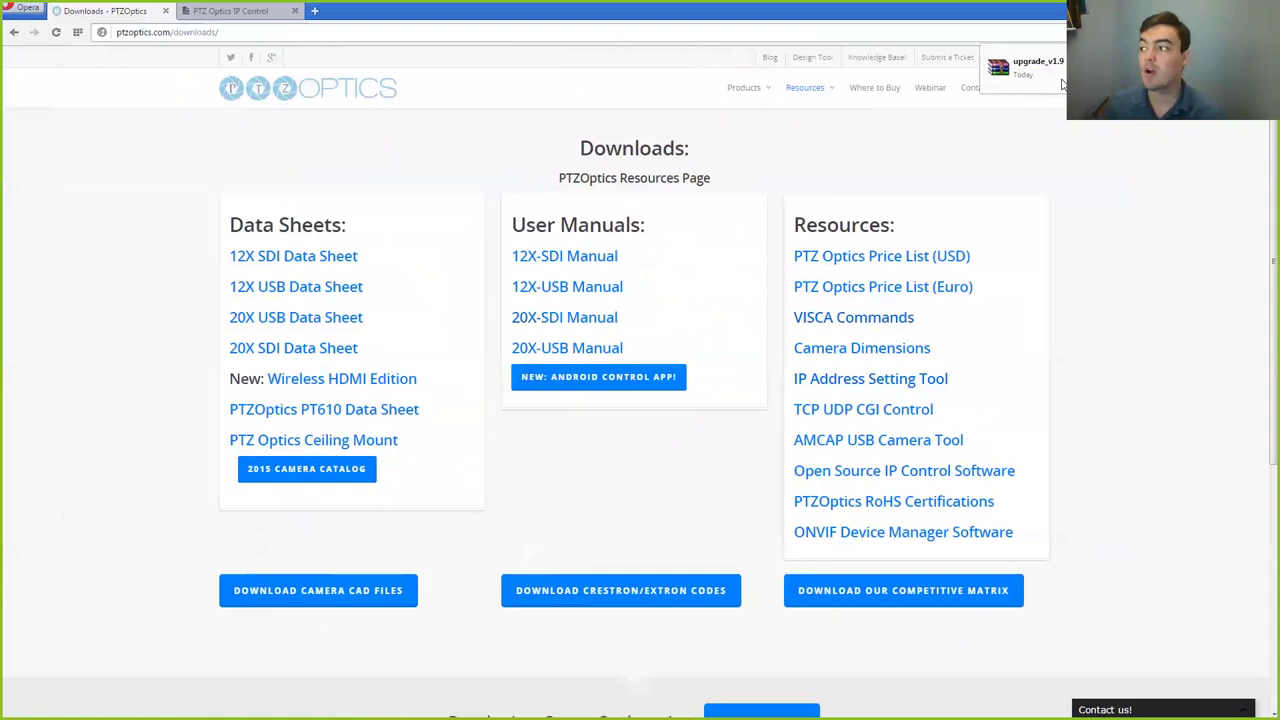
{"action": "left_click", "coordinate": [1060, 80]}
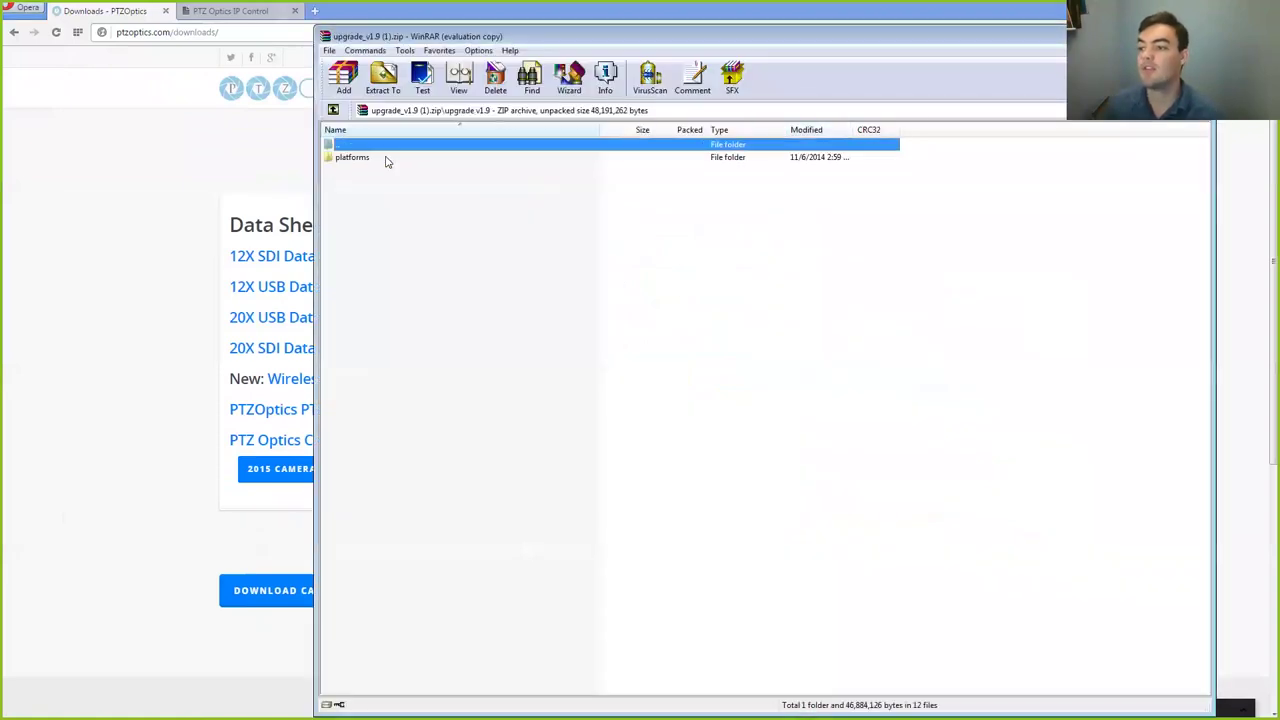
{"action": "double_click", "coordinate": [366, 310]}
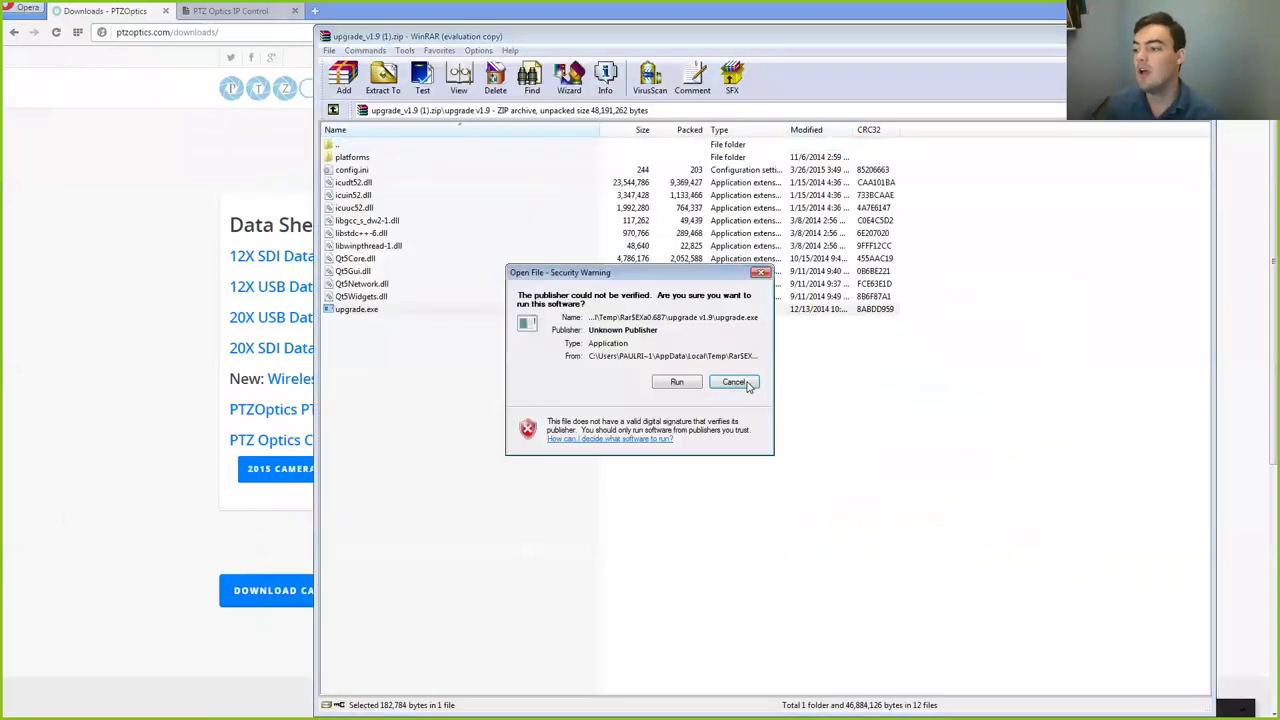
{"action": "left_click", "coordinate": [679, 382]}
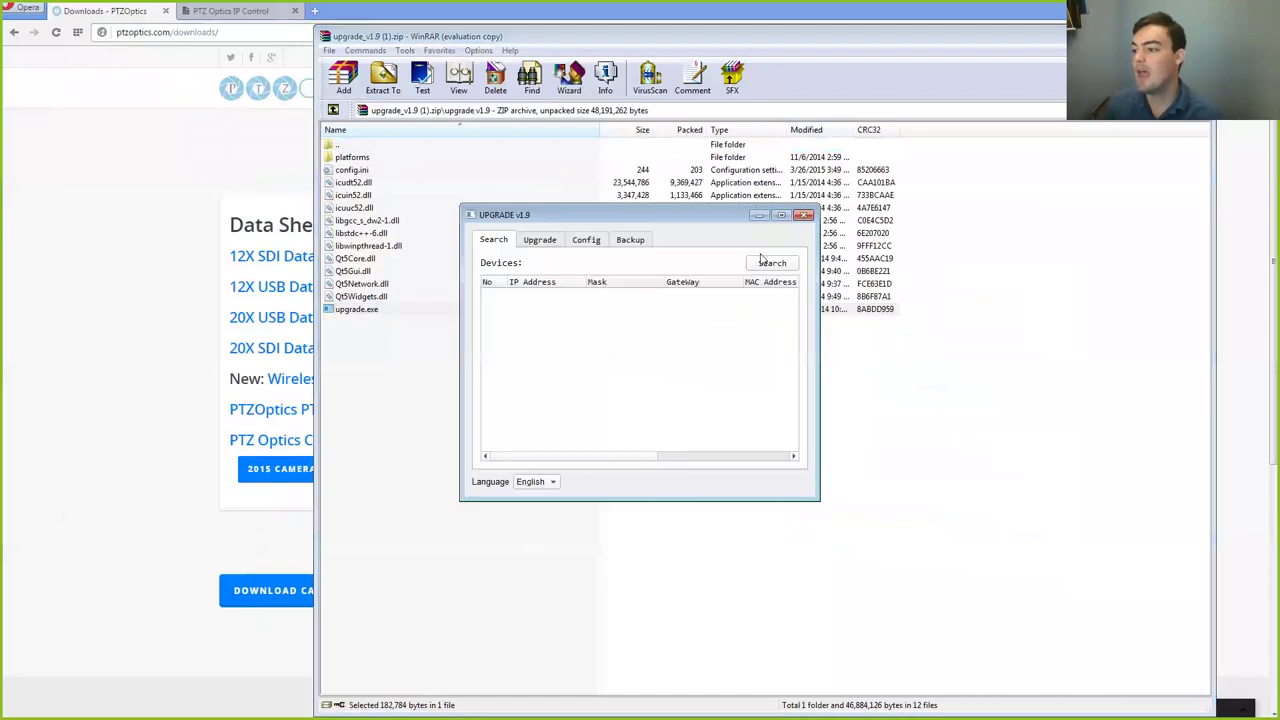
Search the network for cameras and compare the IP address, gateway and device ID entries of the found devices.
{"action": "left_click", "coordinate": [762, 265]}
{"action": "left_click", "coordinate": [781, 217]}
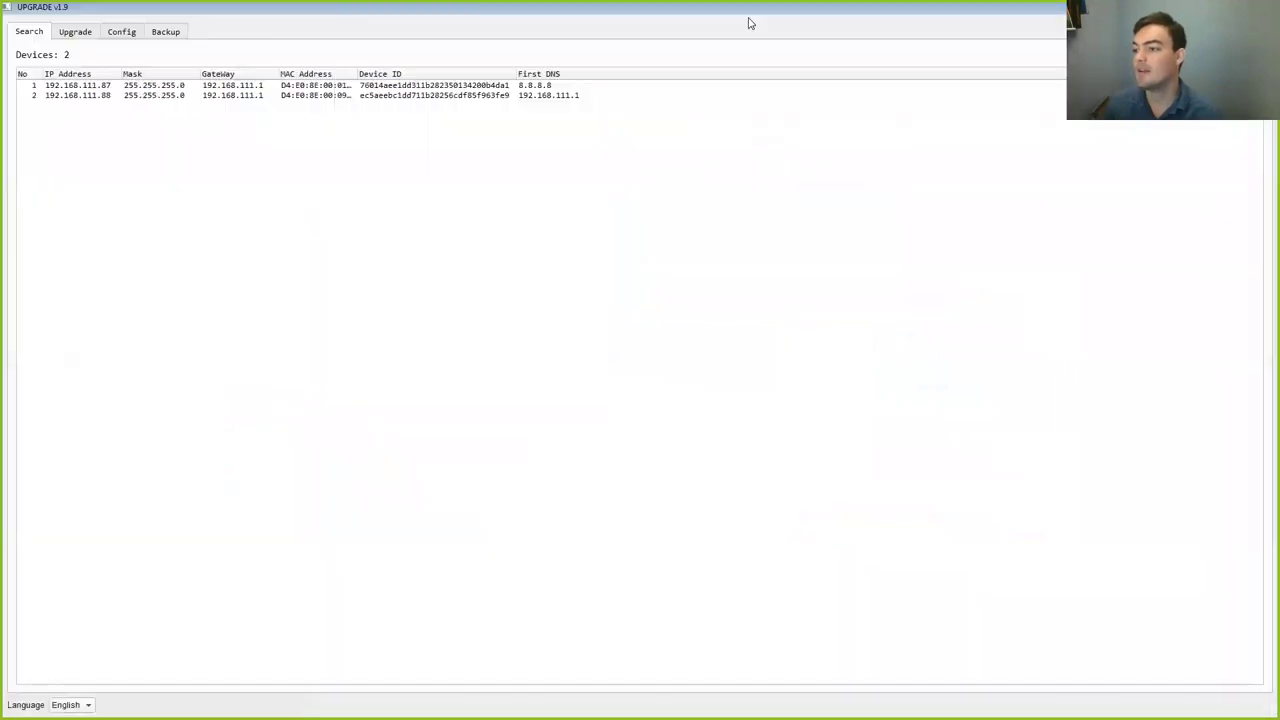
{"action": "left_click", "coordinate": [409, 87]}
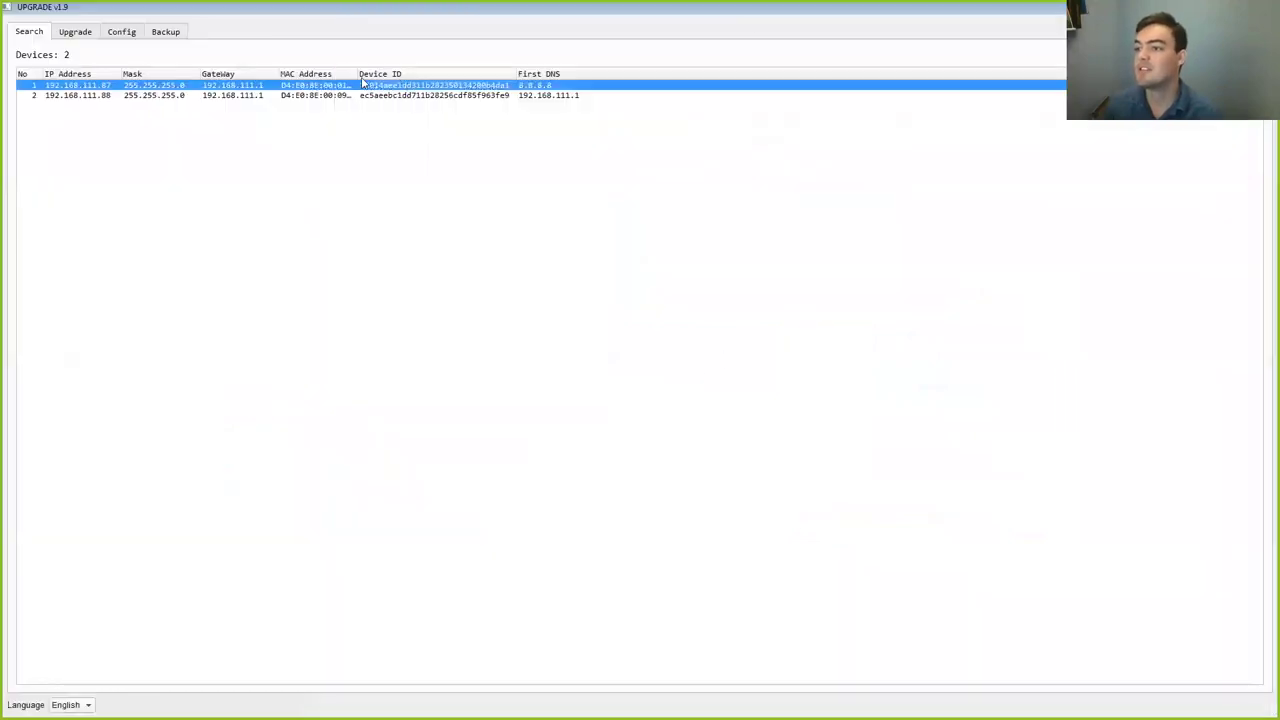
{"action": "left_click", "coordinate": [236, 95]}
{"action": "left_click", "coordinate": [238, 86]}
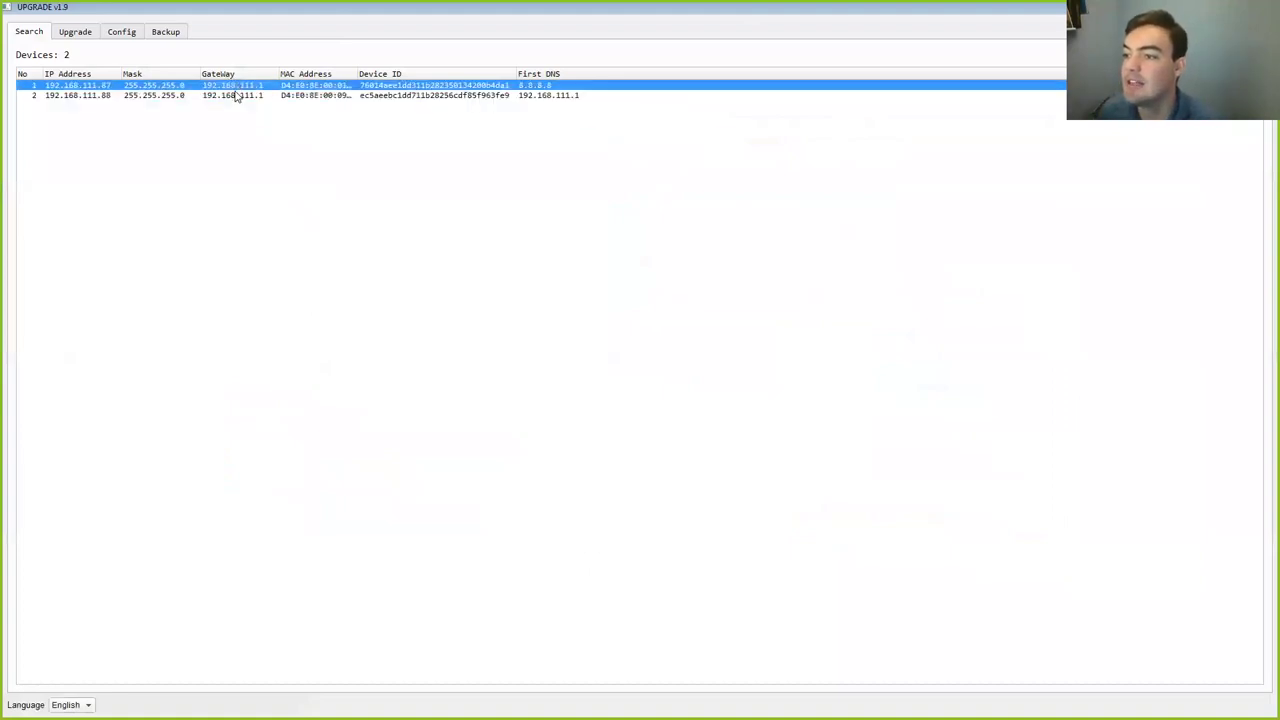
{"action": "left_click", "coordinate": [231, 97]}
{"action": "left_click", "coordinate": [72, 87]}
{"action": "left_click", "coordinate": [69, 95]}
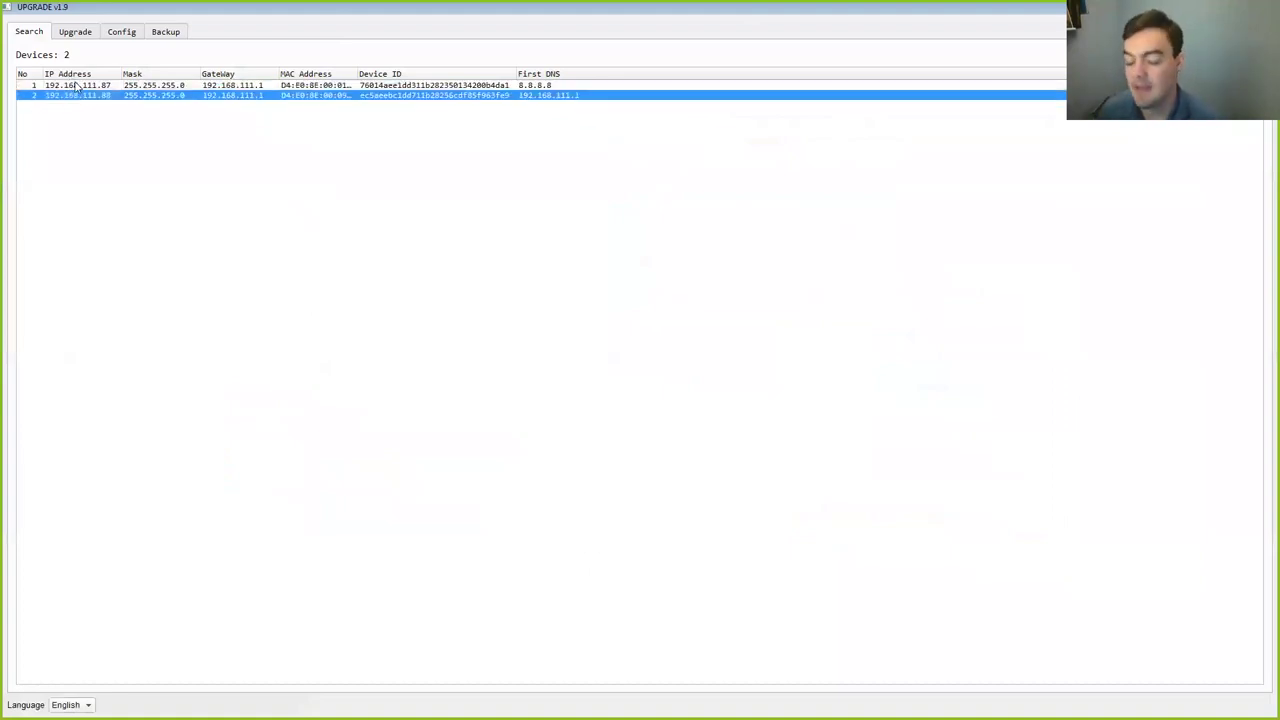
Close the WinRAR archive window and dock the UPGRADE tool on one half of the screen over the downloads page.
{"action": "key", "text": "super+Right"}
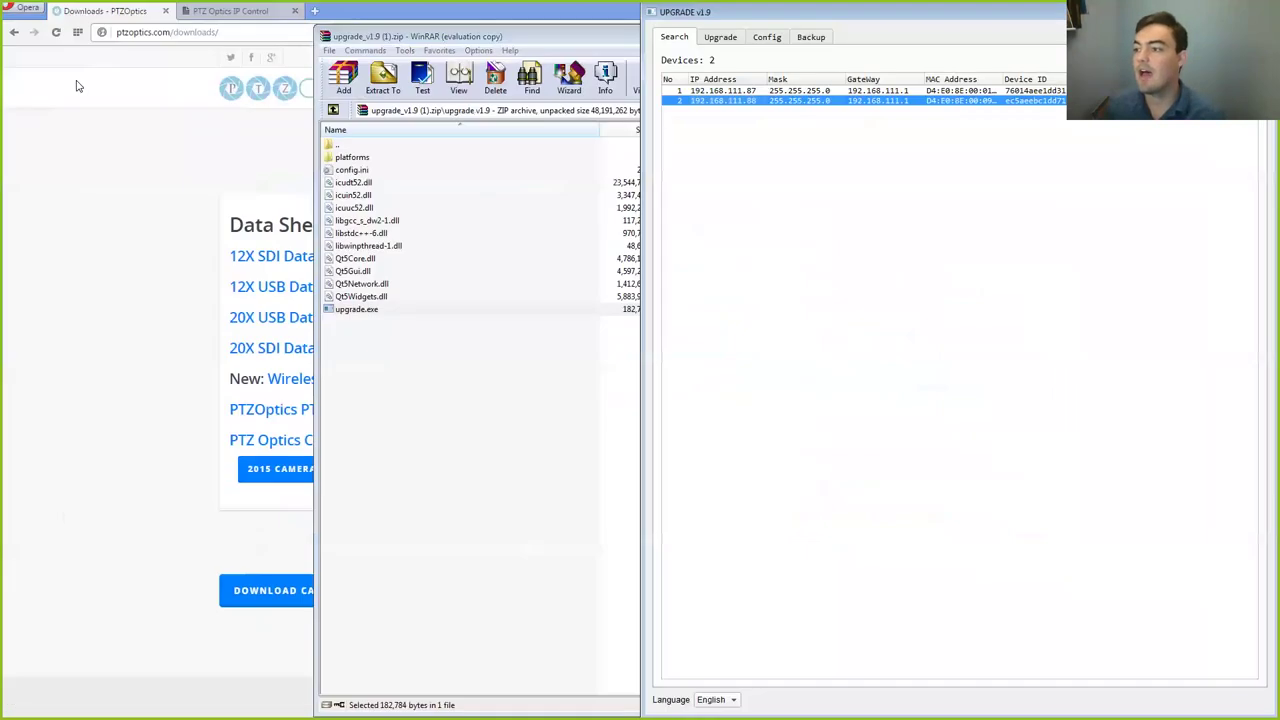
{"action": "key", "text": "super+Down"}
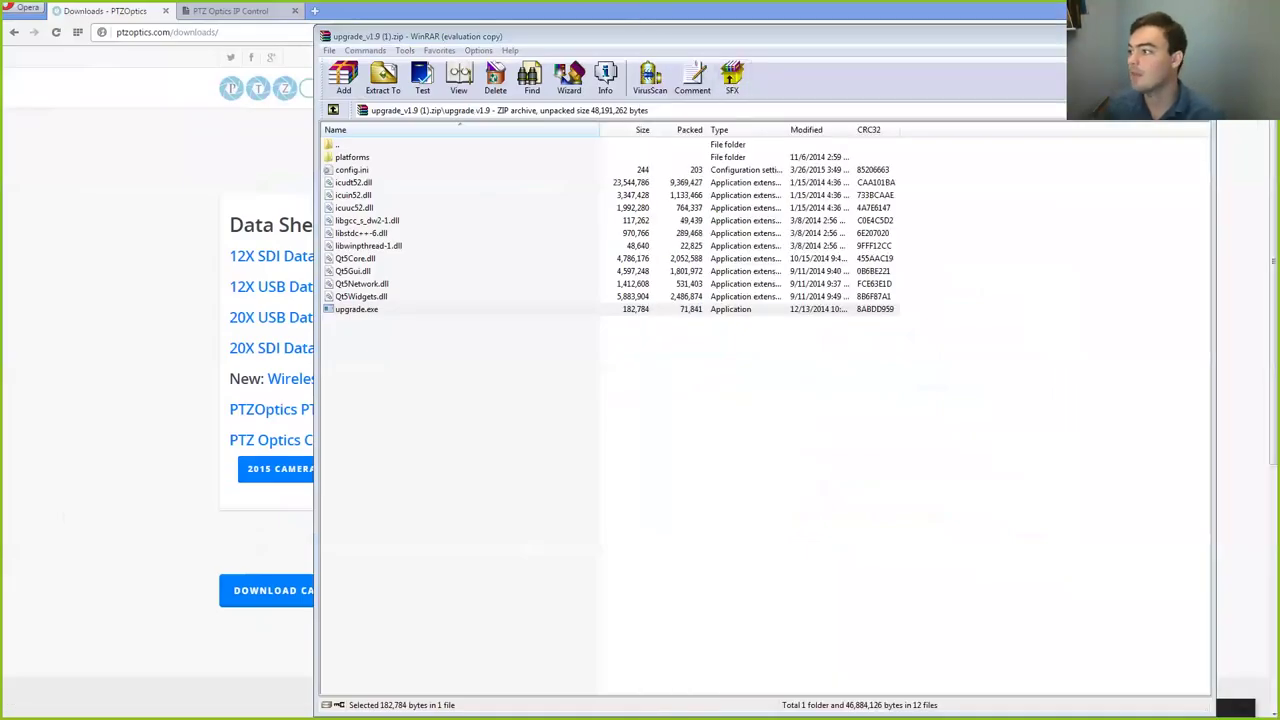
{"action": "left_click", "coordinate": [1192, 36]}
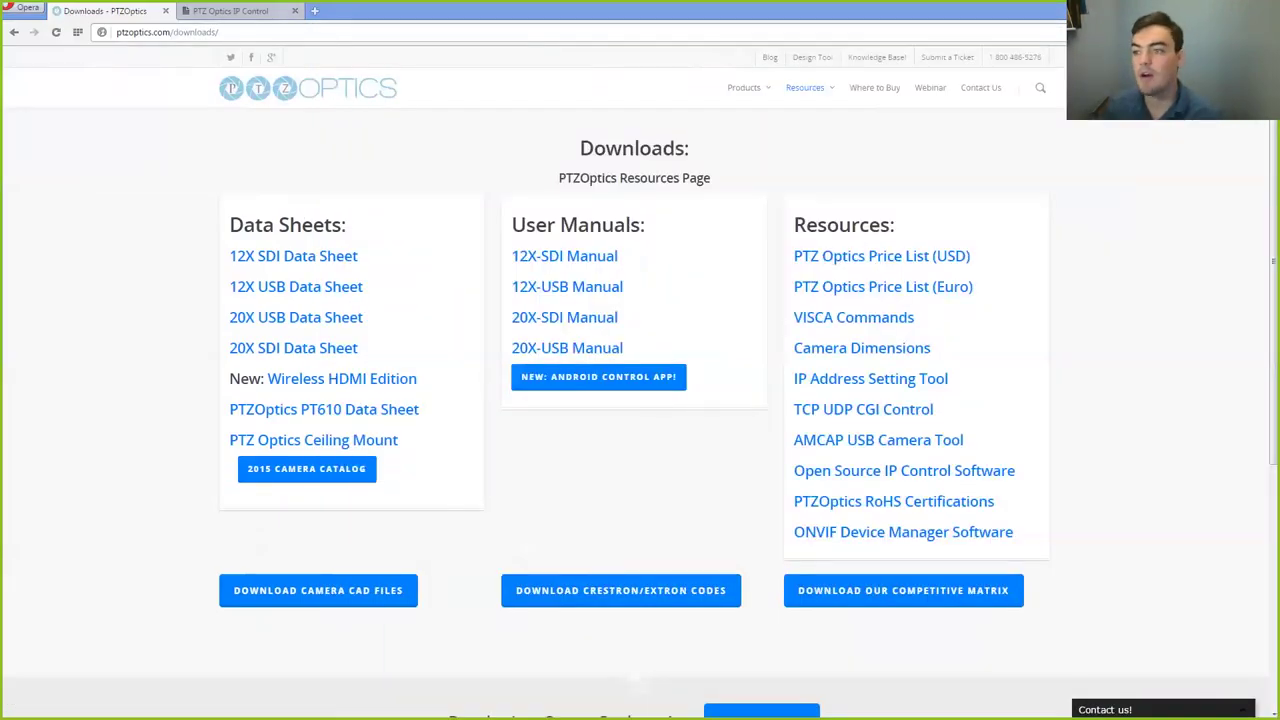
{"action": "key", "text": "alt+Tab"}
{"action": "key", "text": "super+Right"}
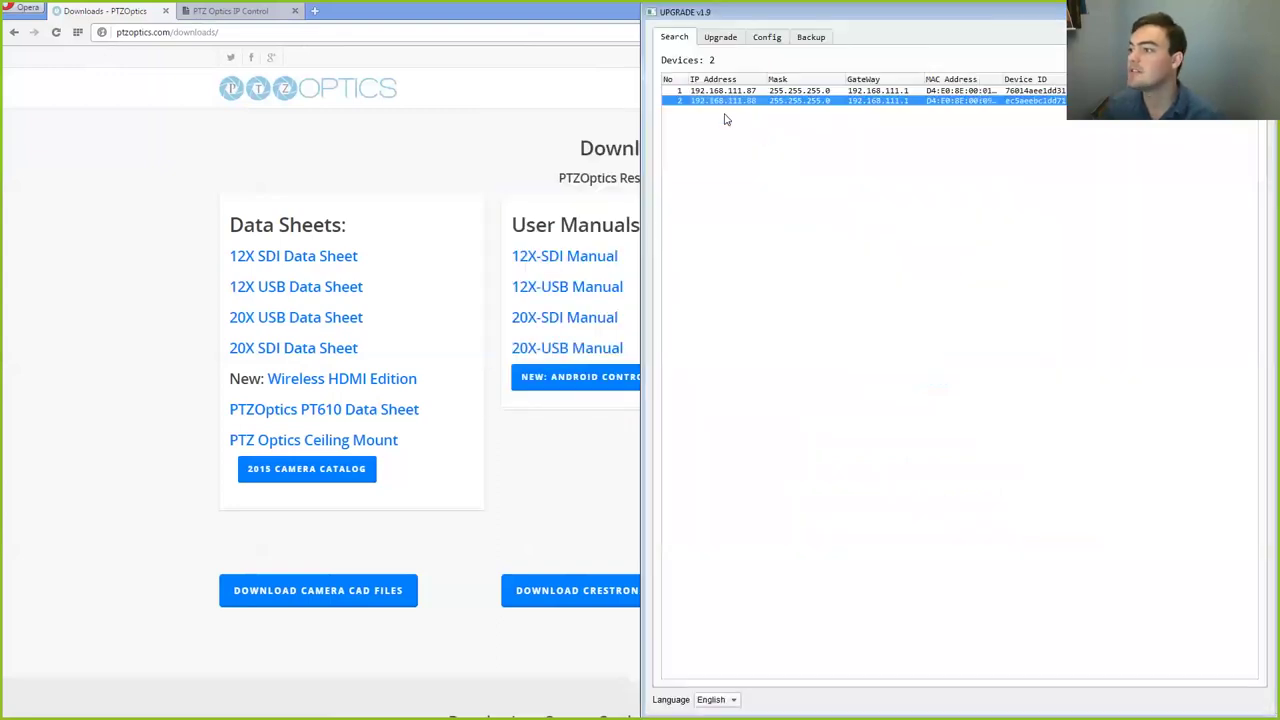
Compare the IP addresses of the two cameras in the device list.
{"action": "left_click", "coordinate": [736, 91]}
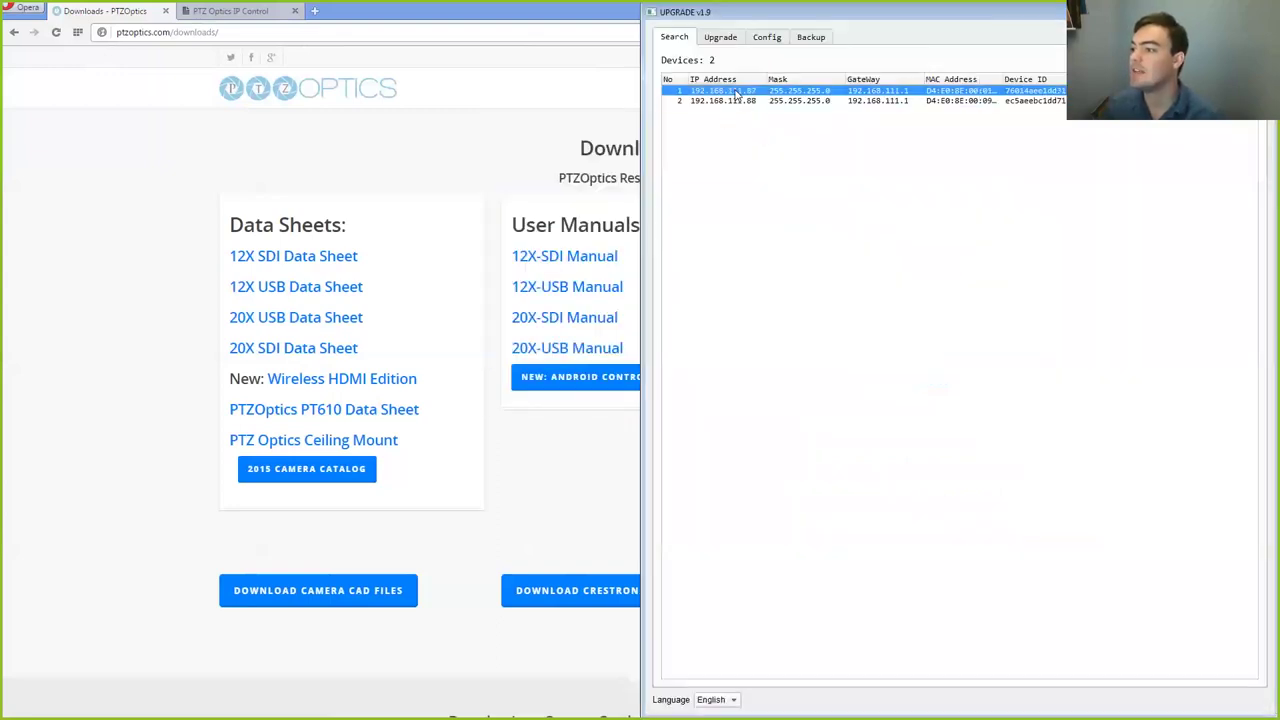
{"action": "left_click", "coordinate": [746, 101]}
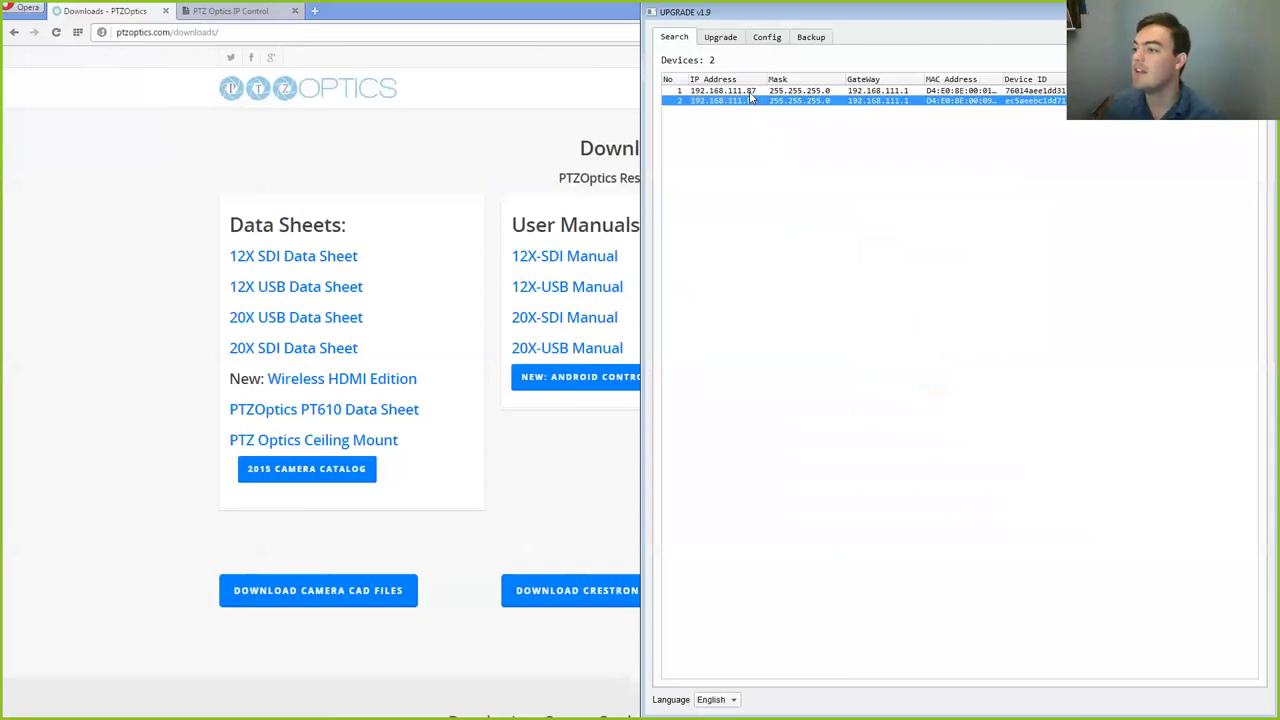
{"action": "left_click", "coordinate": [751, 95]}
{"action": "left_click", "coordinate": [754, 101]}
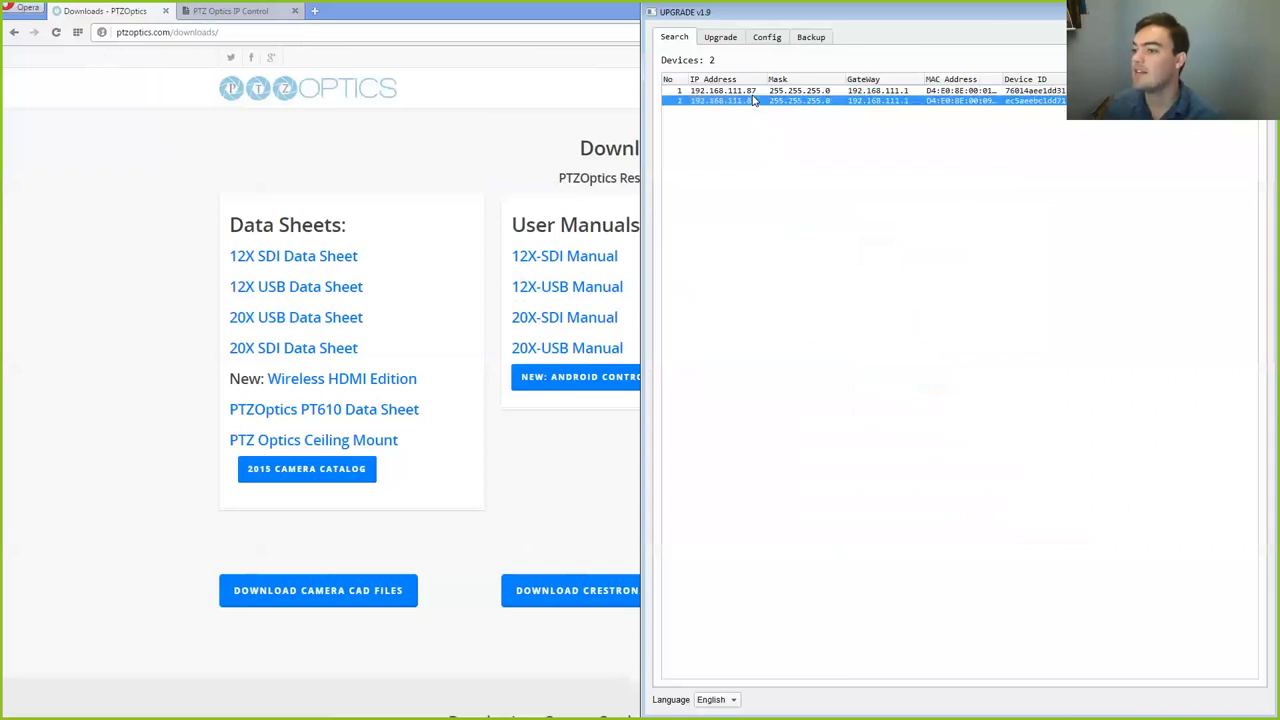
Arrange the UPGRADE window on the left half of the screen beside the browser pages of cameras 192.168.111.87 and 192.168.111.88.
{"action": "left_click", "coordinate": [575, 103]}
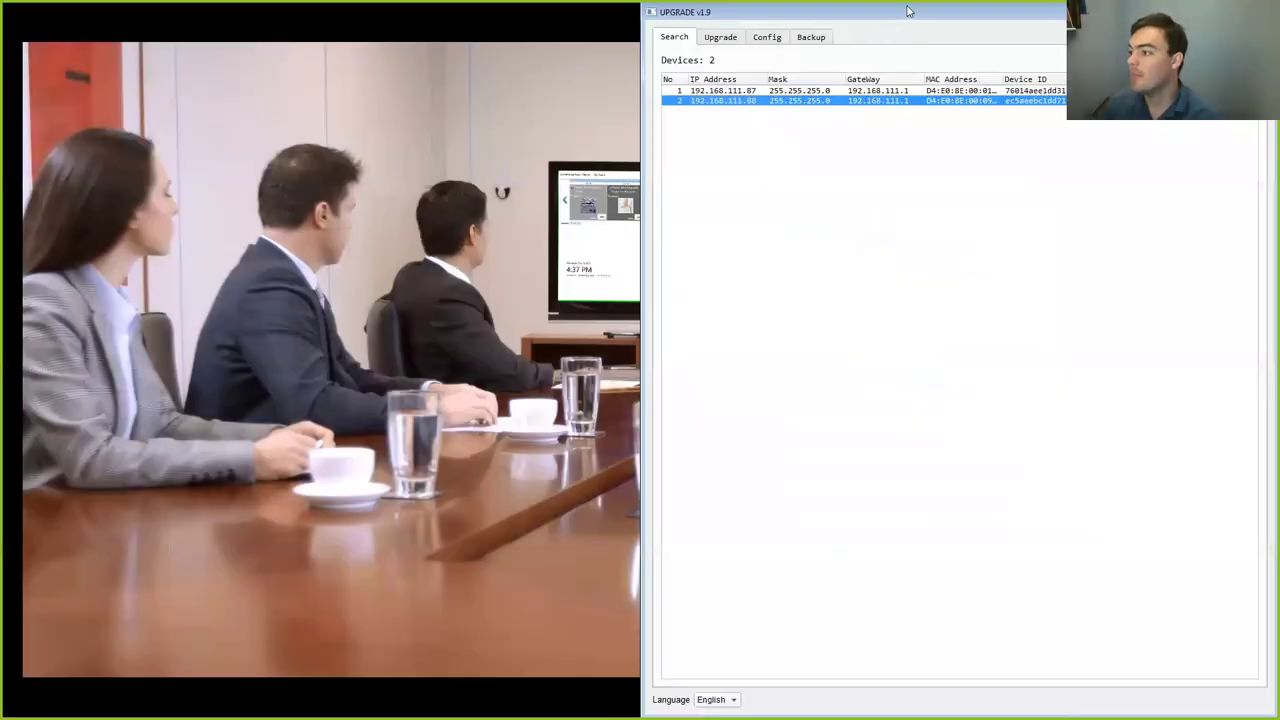
{"action": "double_click", "coordinate": [908, 11]}
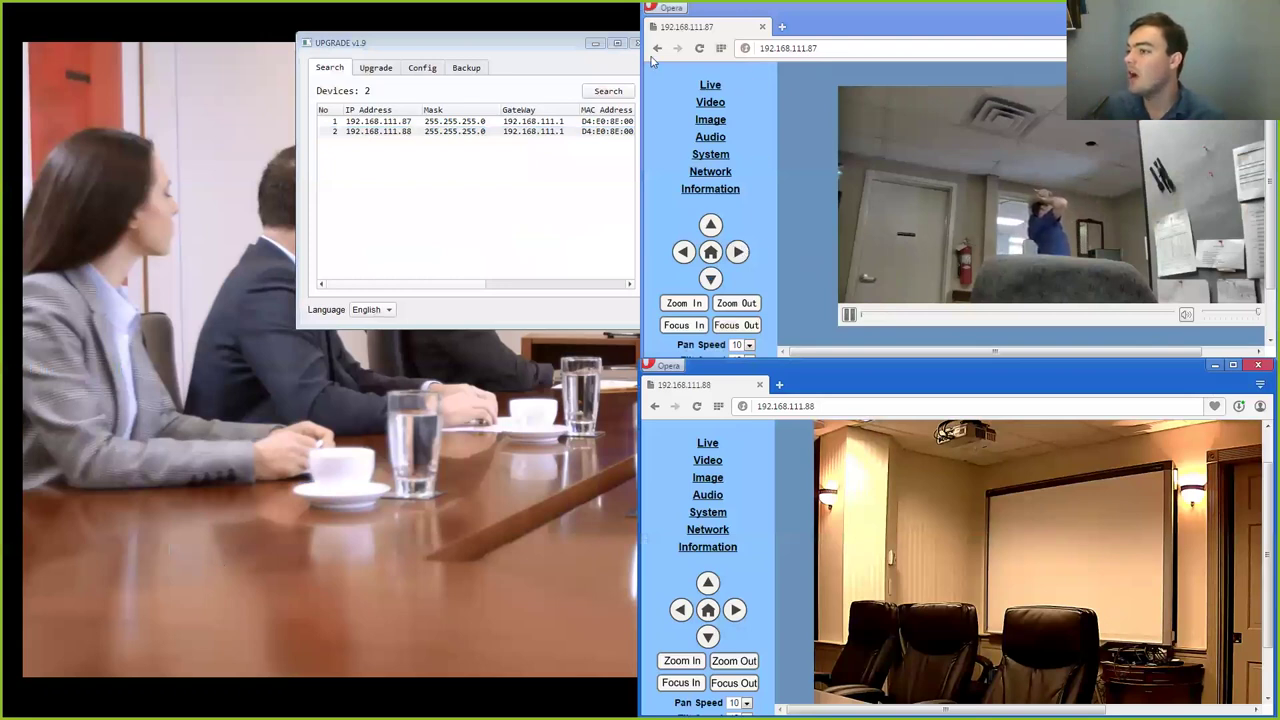
{"action": "left_click", "coordinate": [610, 44]}
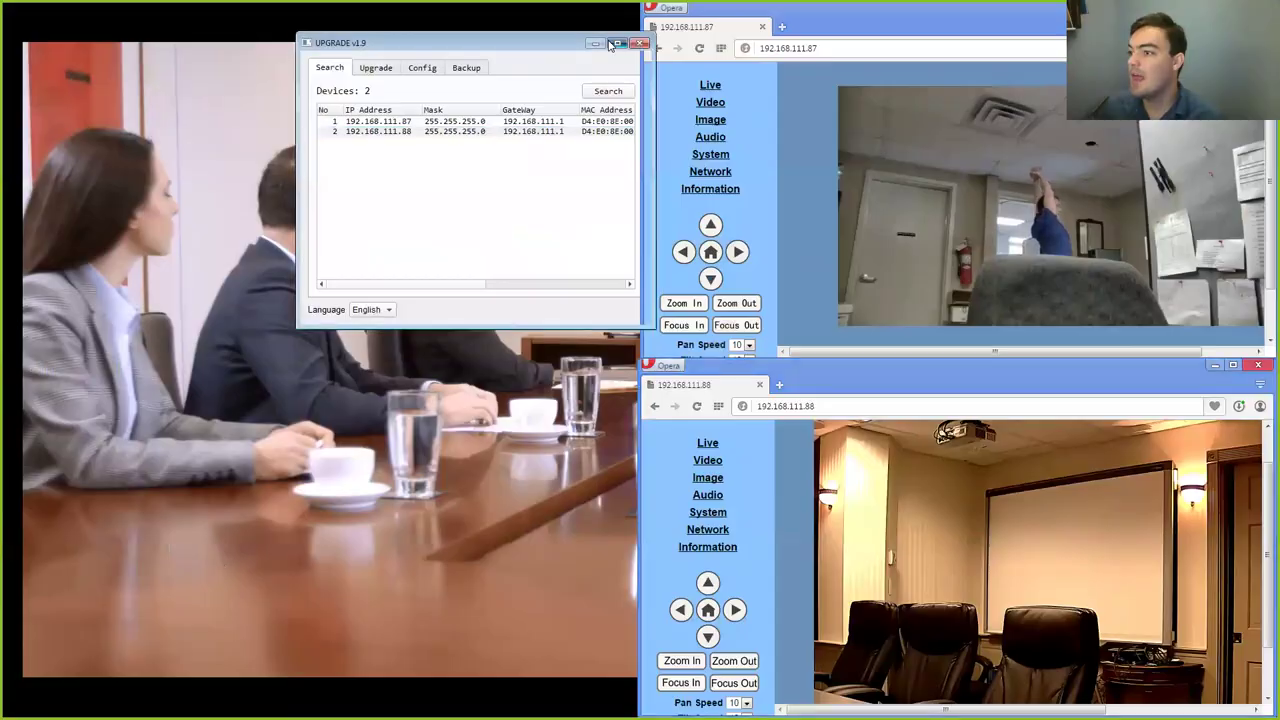
{"action": "left_click", "coordinate": [614, 43]}
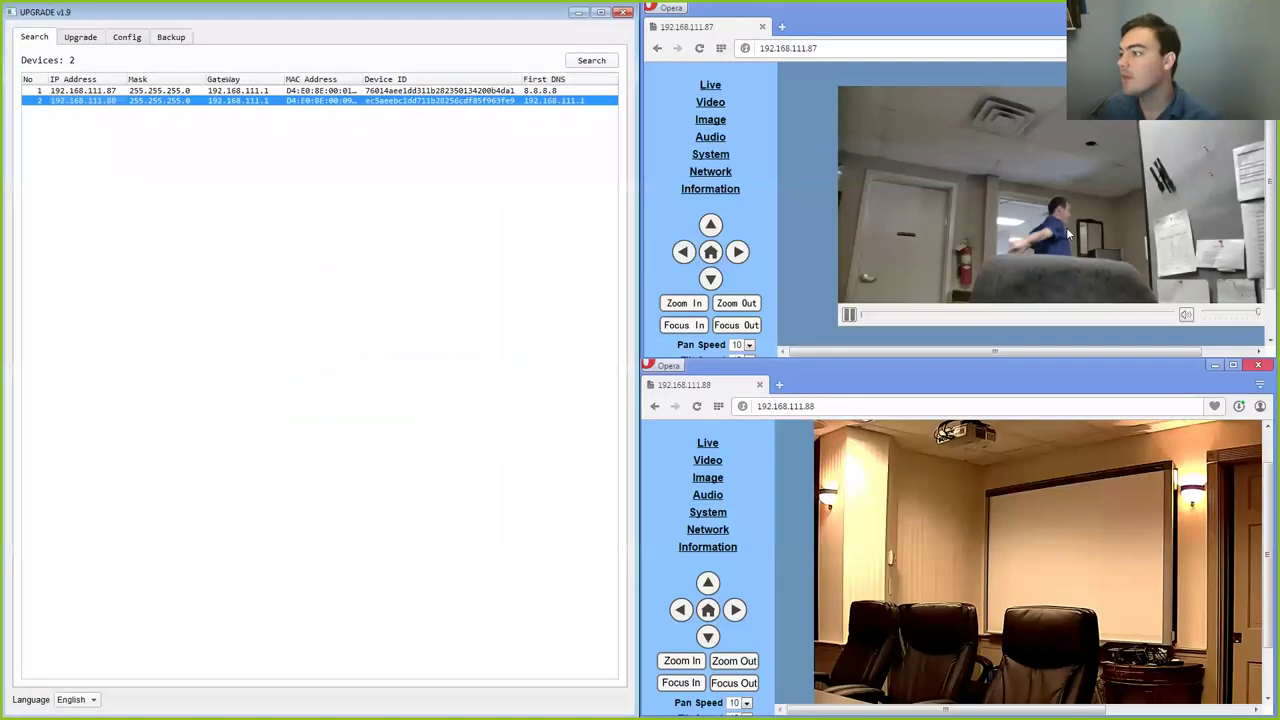
Test the pan and tilt controls of camera 192.168.111.87 by moving it right, left, down and up.
{"action": "left_click", "coordinate": [735, 253]}
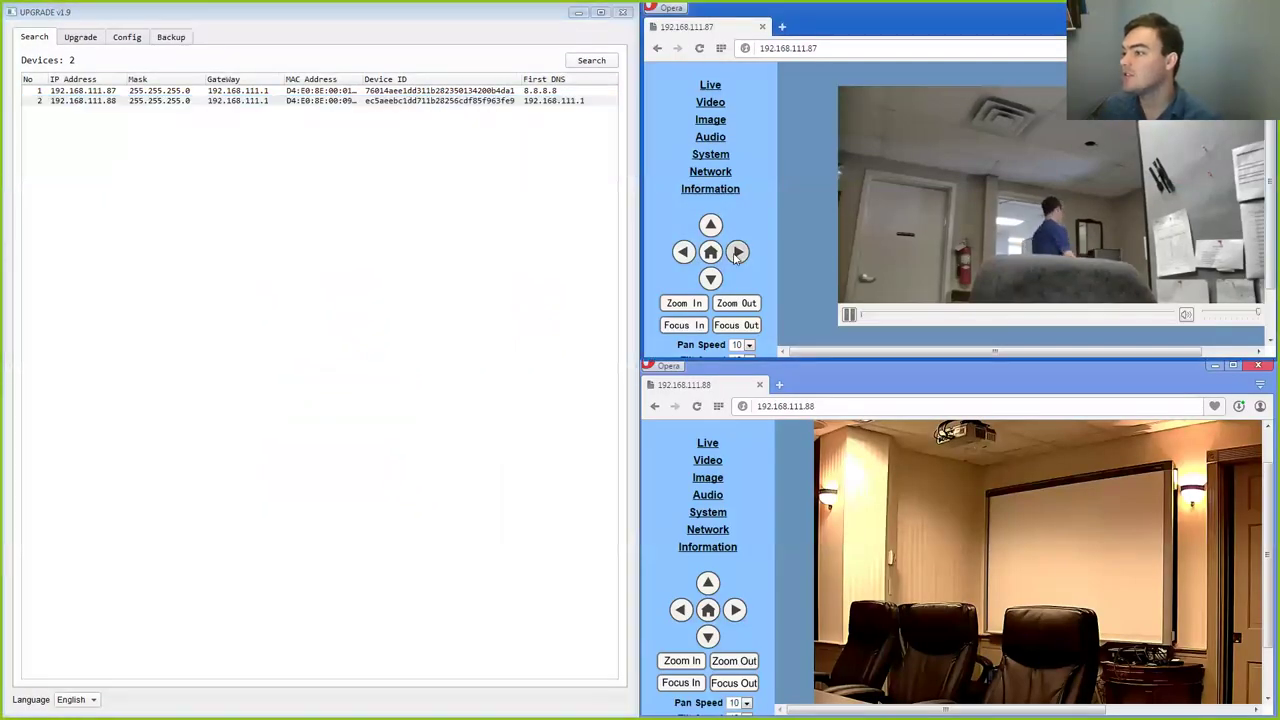
{"action": "left_click", "coordinate": [682, 253]}
{"action": "left_click", "coordinate": [710, 279]}
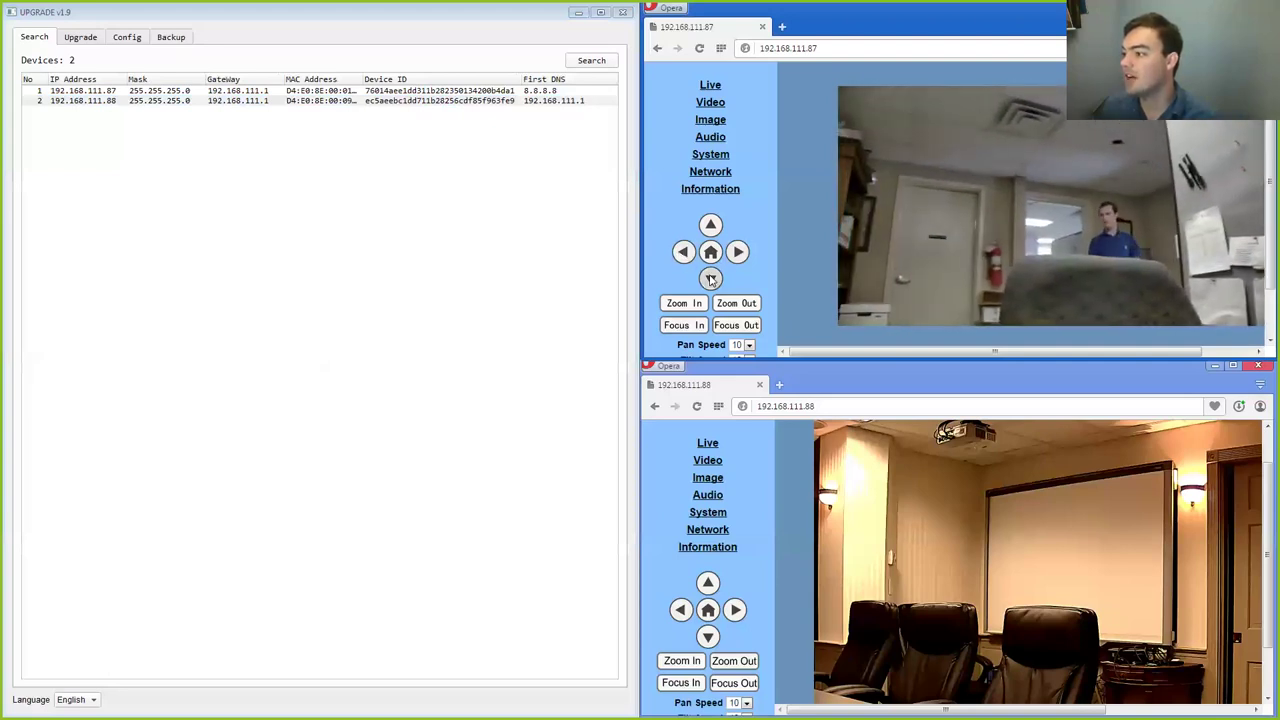
{"action": "left_click", "coordinate": [682, 253]}
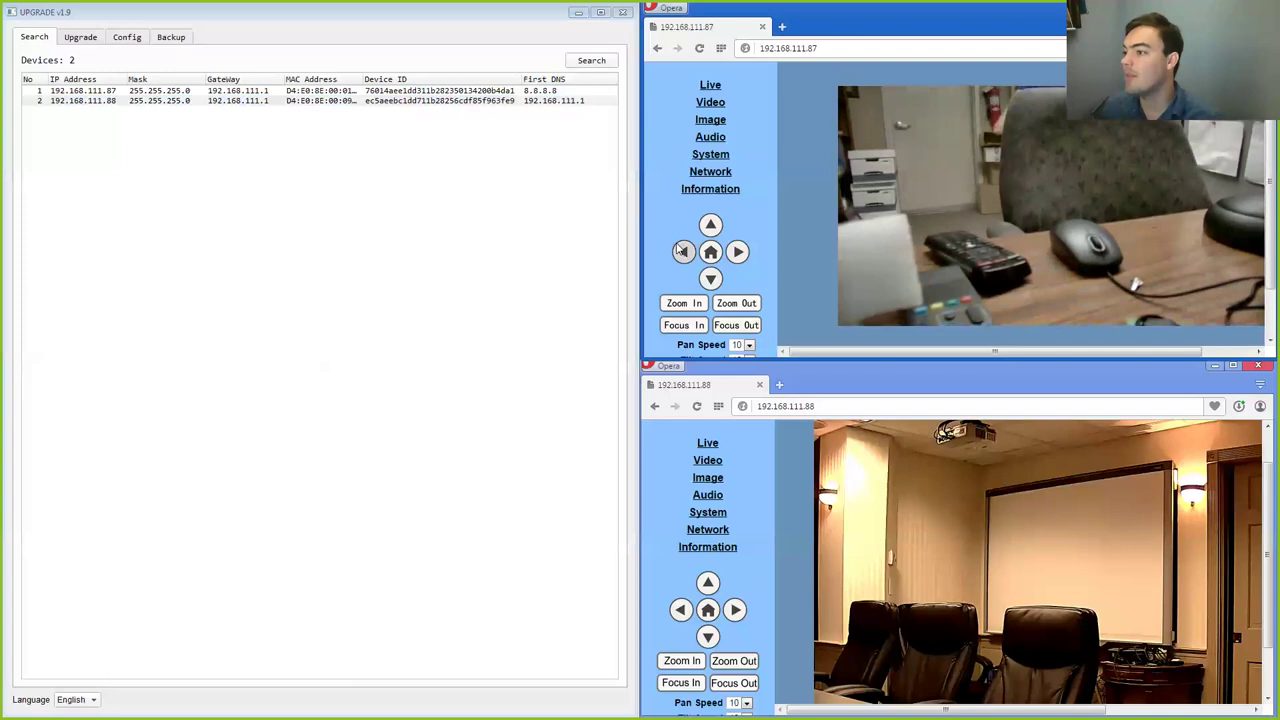
{"action": "left_click", "coordinate": [710, 226]}
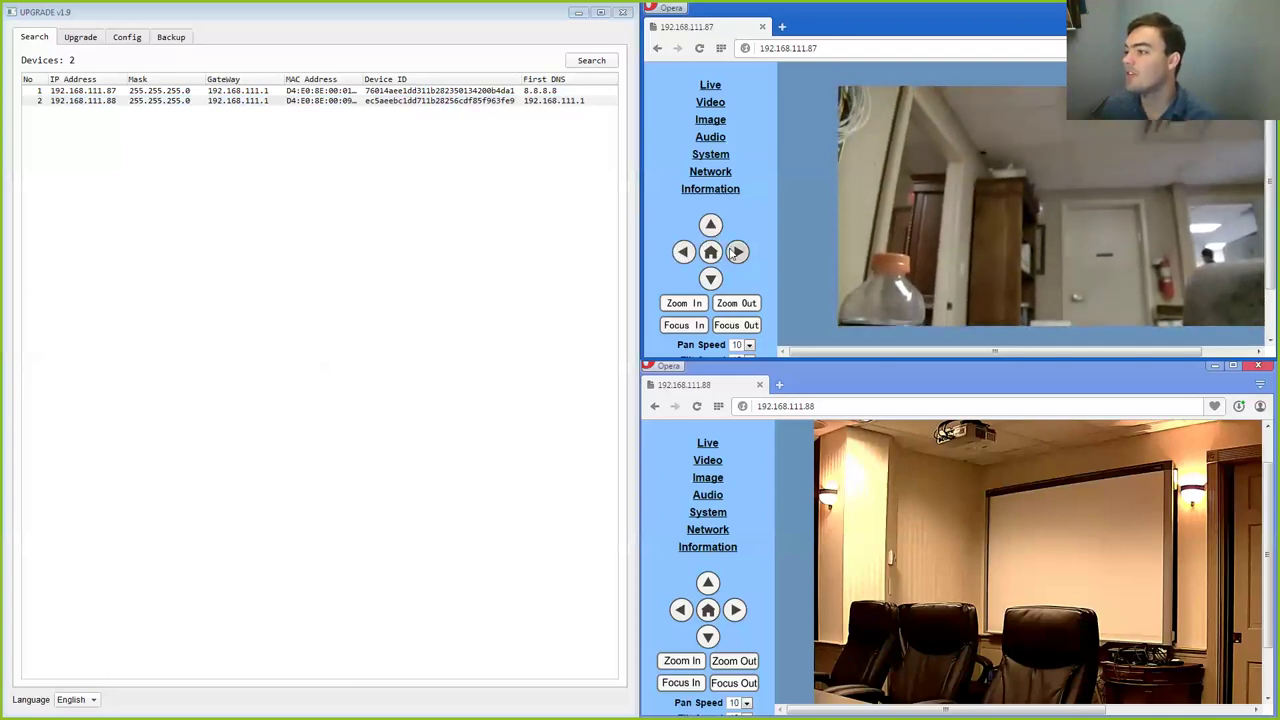
Tilt camera 192.168.111.88 down, and pan it left and right to test its controls.
{"action": "left_click", "coordinate": [708, 637]}
{"action": "left_click", "coordinate": [681, 610]}
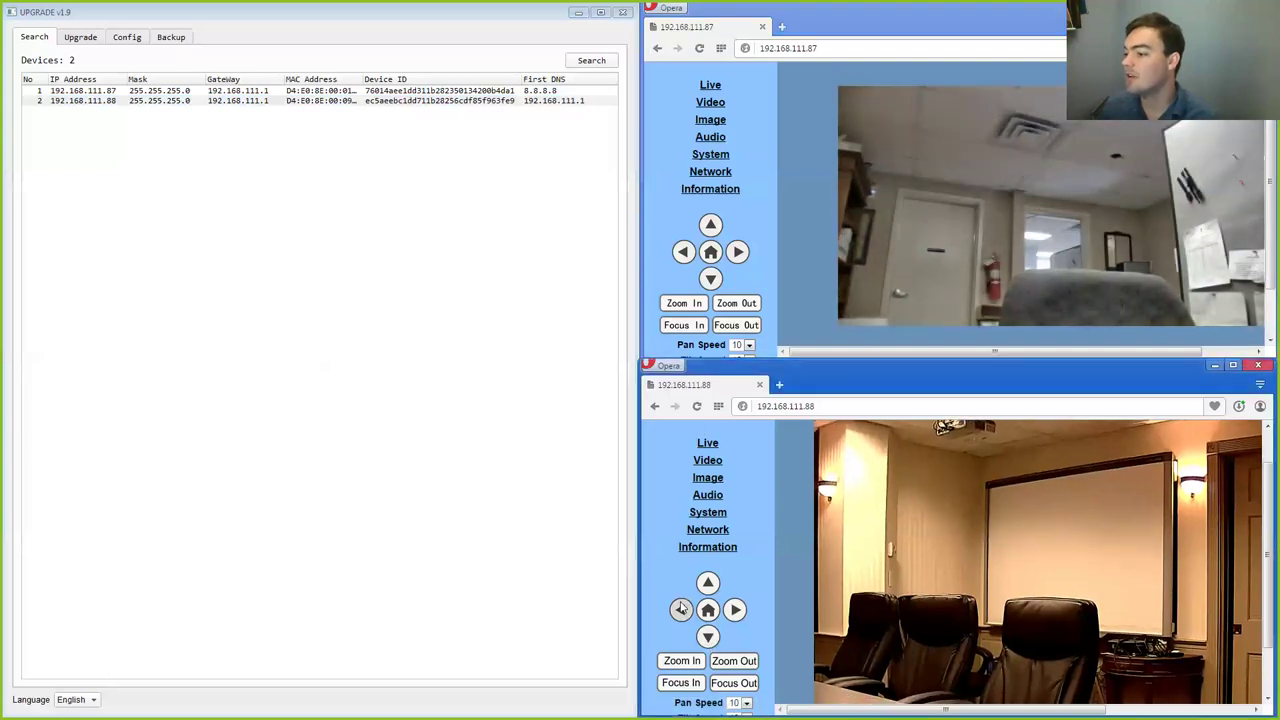
{"action": "left_click", "coordinate": [736, 610]}
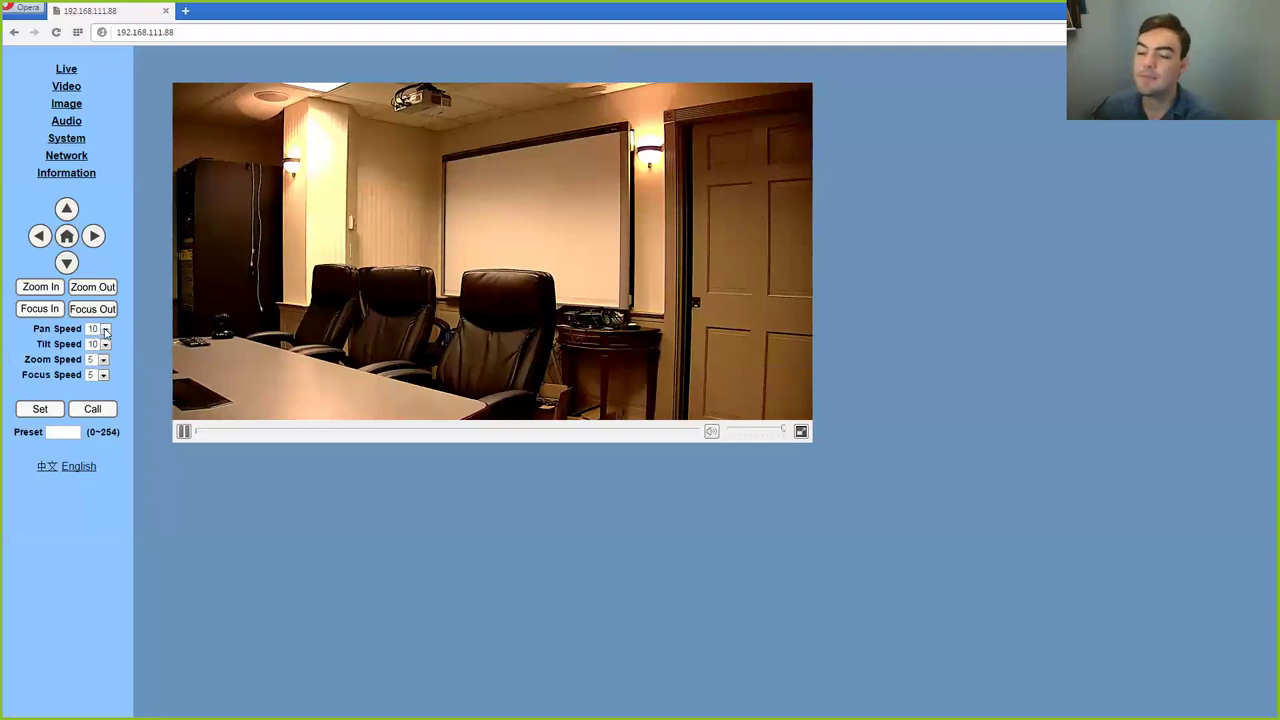
Set the pan speed of camera 192.168.111.88 to 20 and pan it left and right to try the new speed.
{"action": "left_click", "coordinate": [105, 330]}
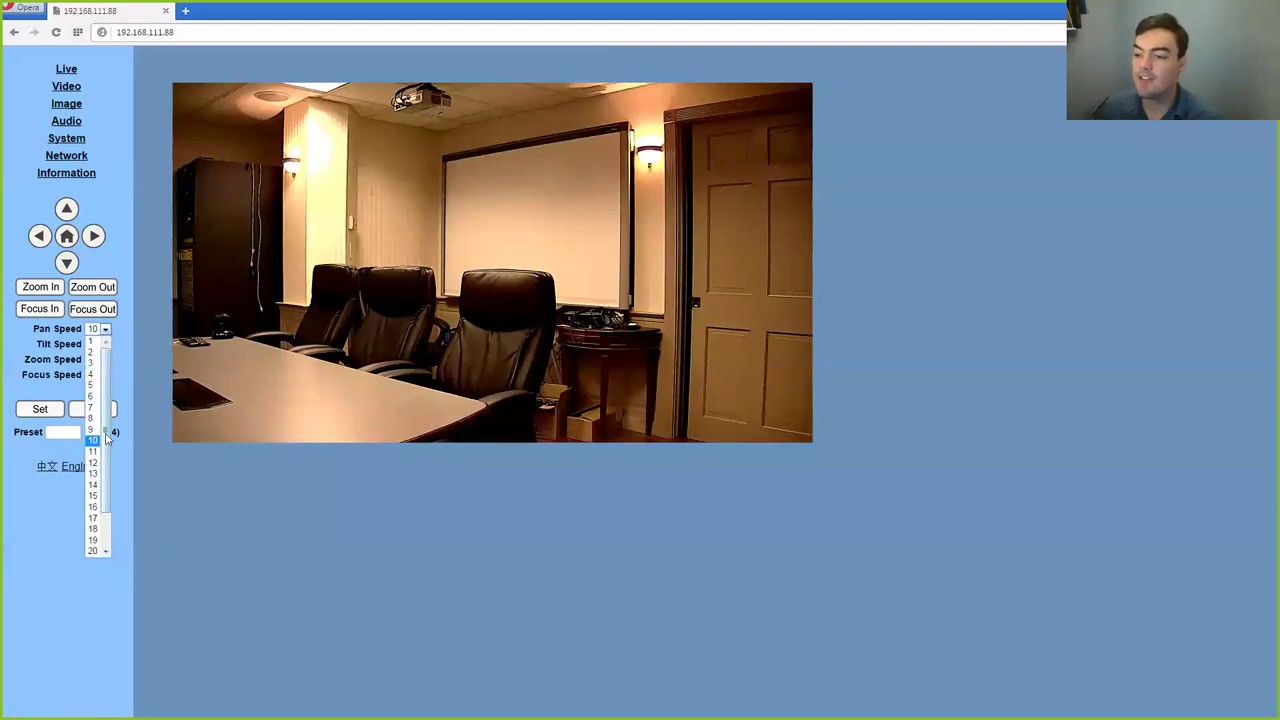
{"action": "left_click", "coordinate": [92, 550]}
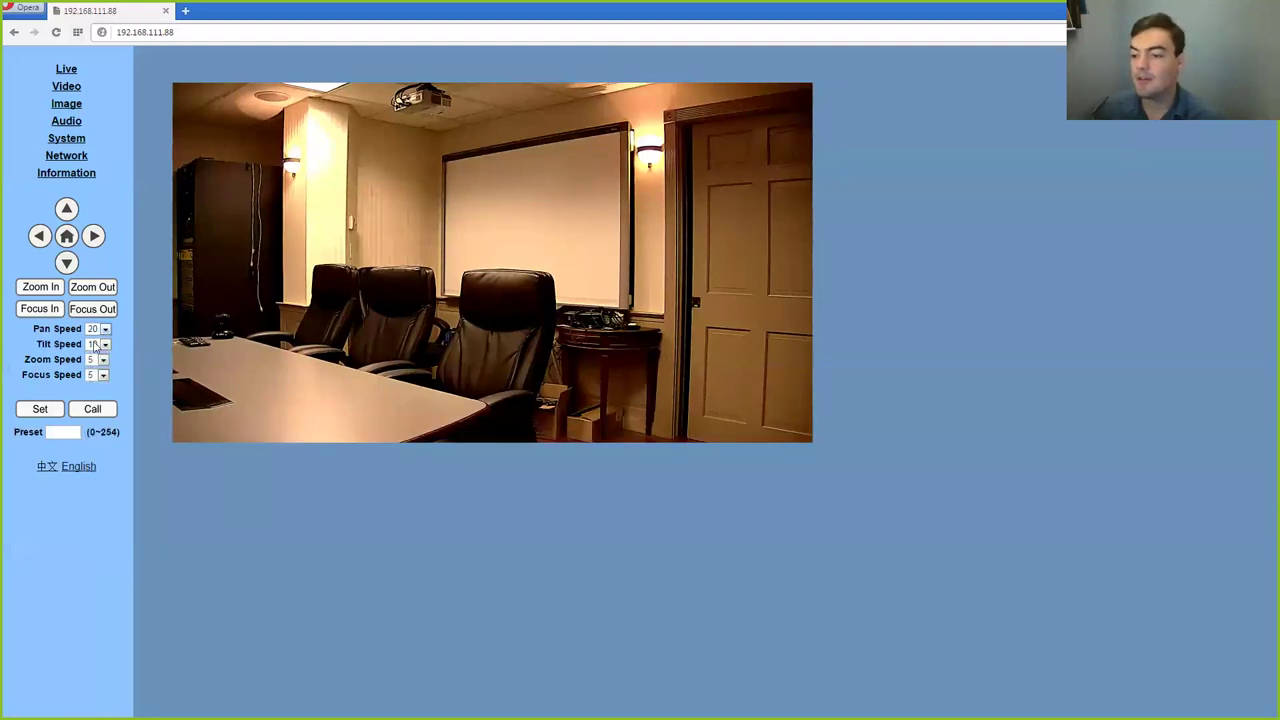
{"action": "left_click", "coordinate": [43, 409]}
{"action": "left_click", "coordinate": [747, 115]}
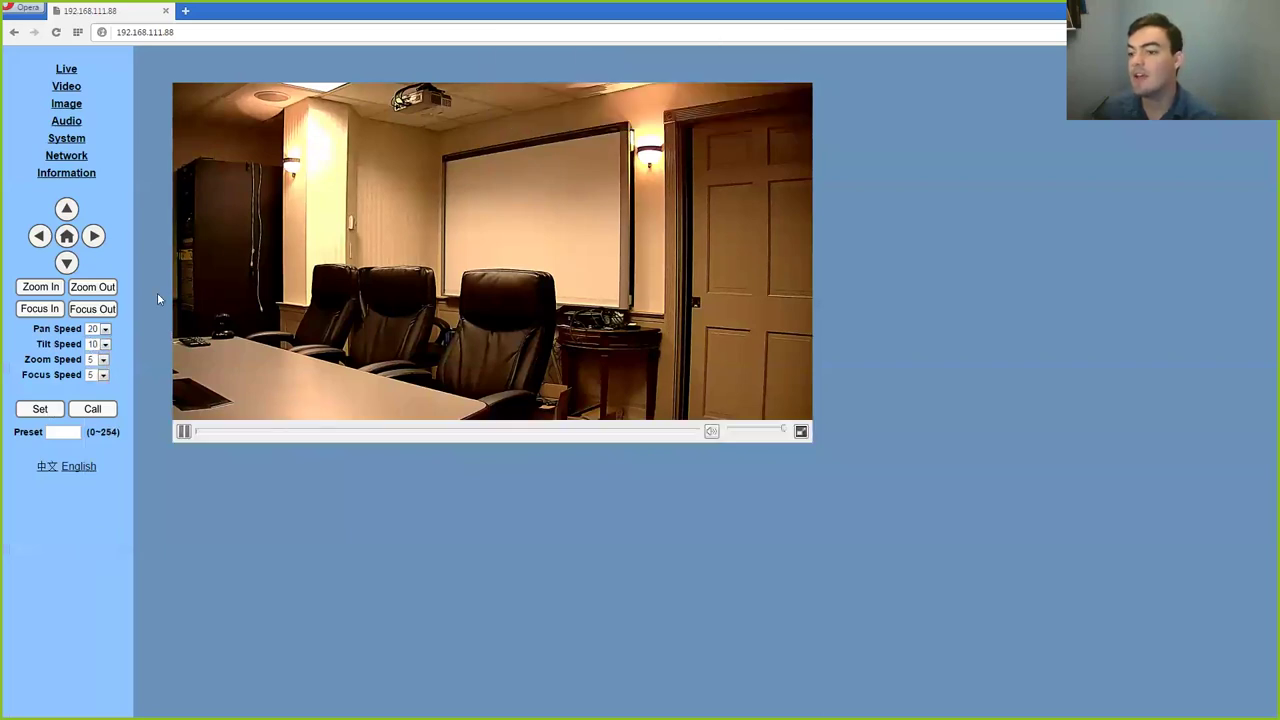
{"action": "left_click", "coordinate": [40, 237]}
{"action": "left_click", "coordinate": [93, 236]}
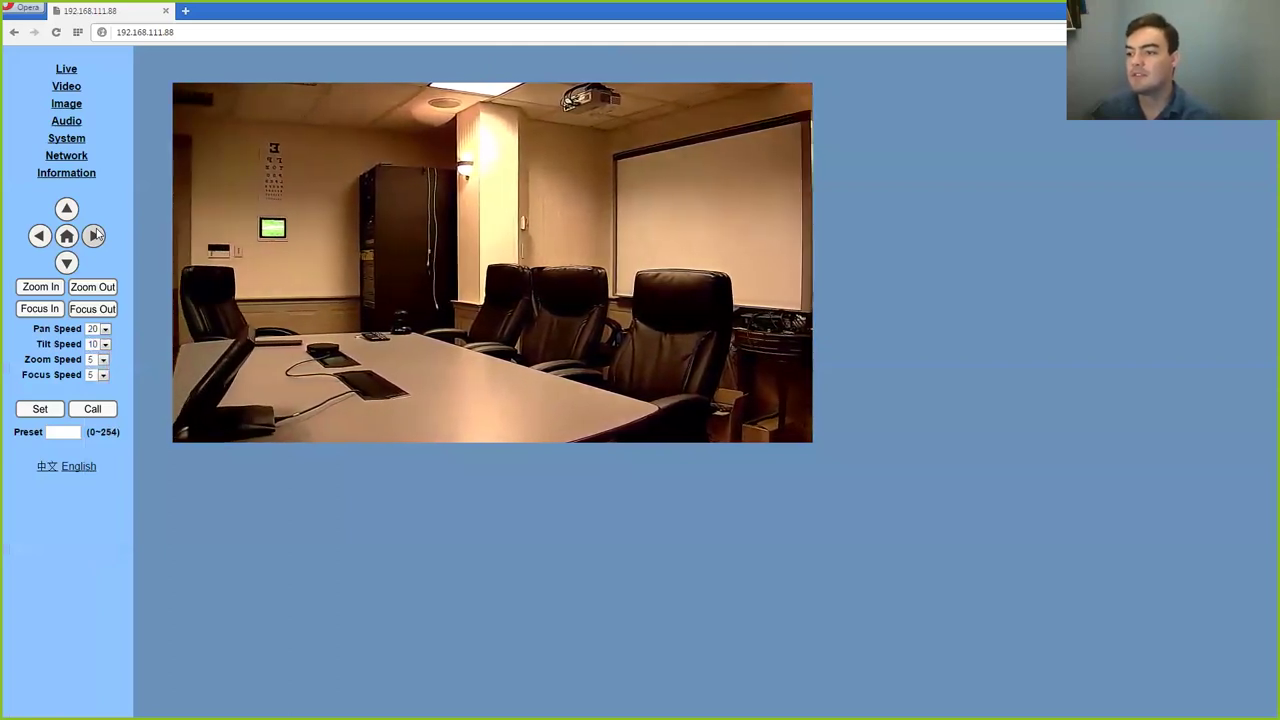
Open the camera's video settings and review the first stream's resolution and frame rate options, choosing 1920x1080.
{"action": "left_click", "coordinate": [66, 86]}
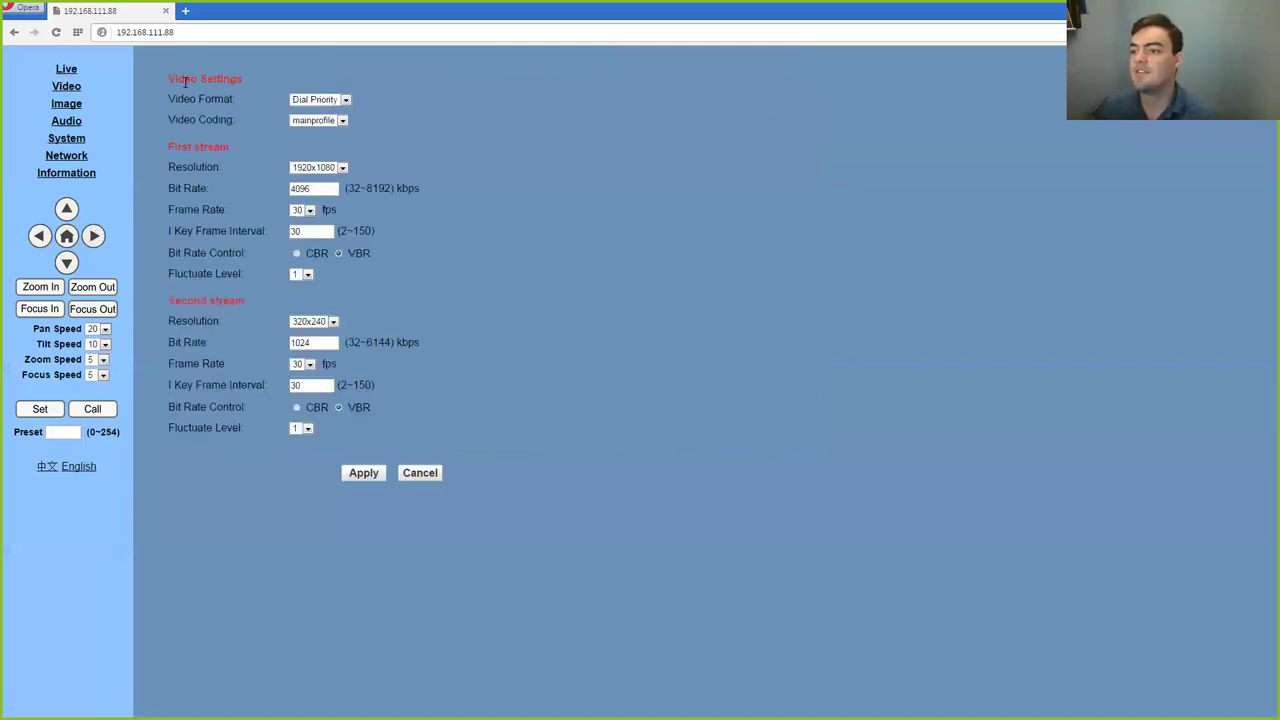
{"action": "left_click", "coordinate": [316, 167]}
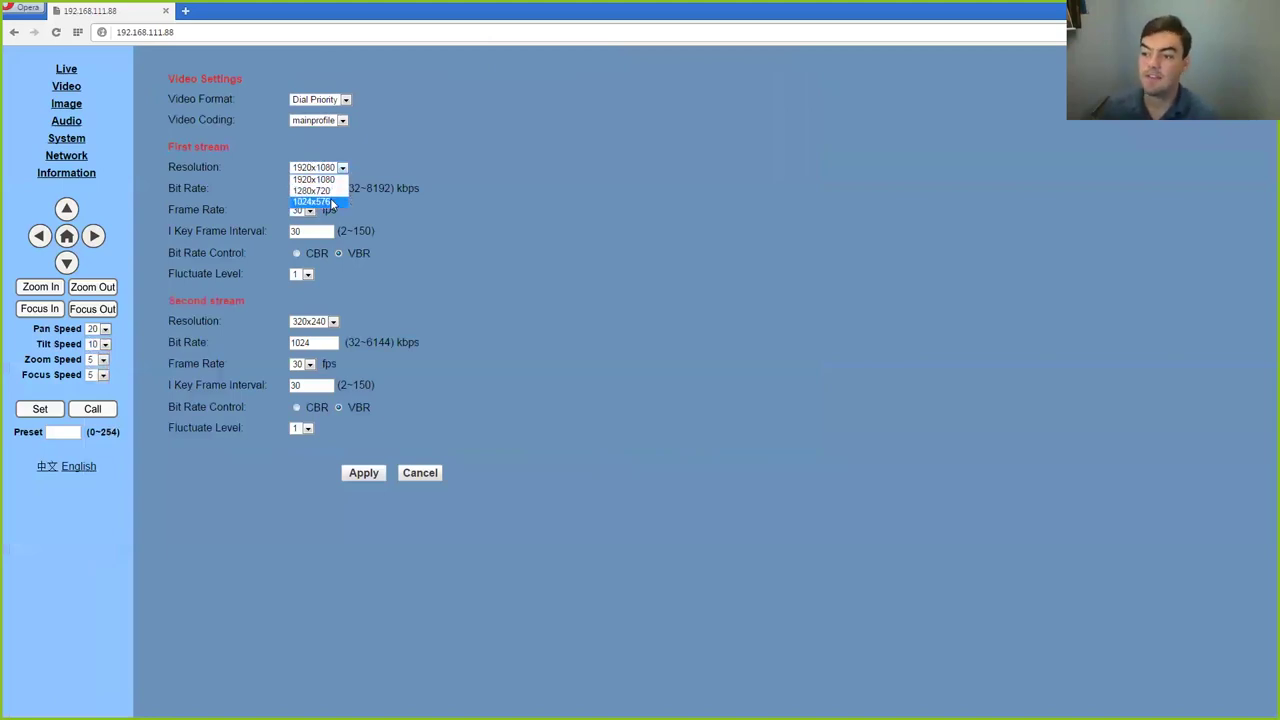
{"action": "left_click", "coordinate": [338, 181]}
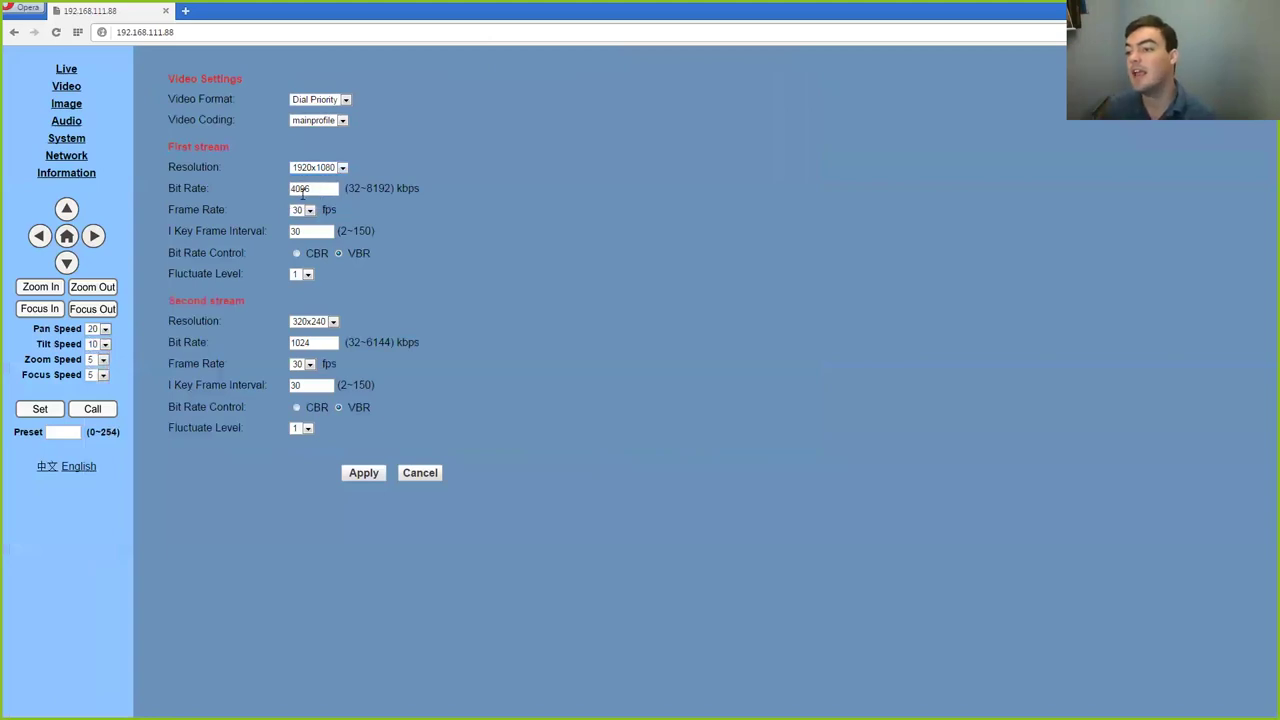
{"action": "left_click", "coordinate": [305, 209]}
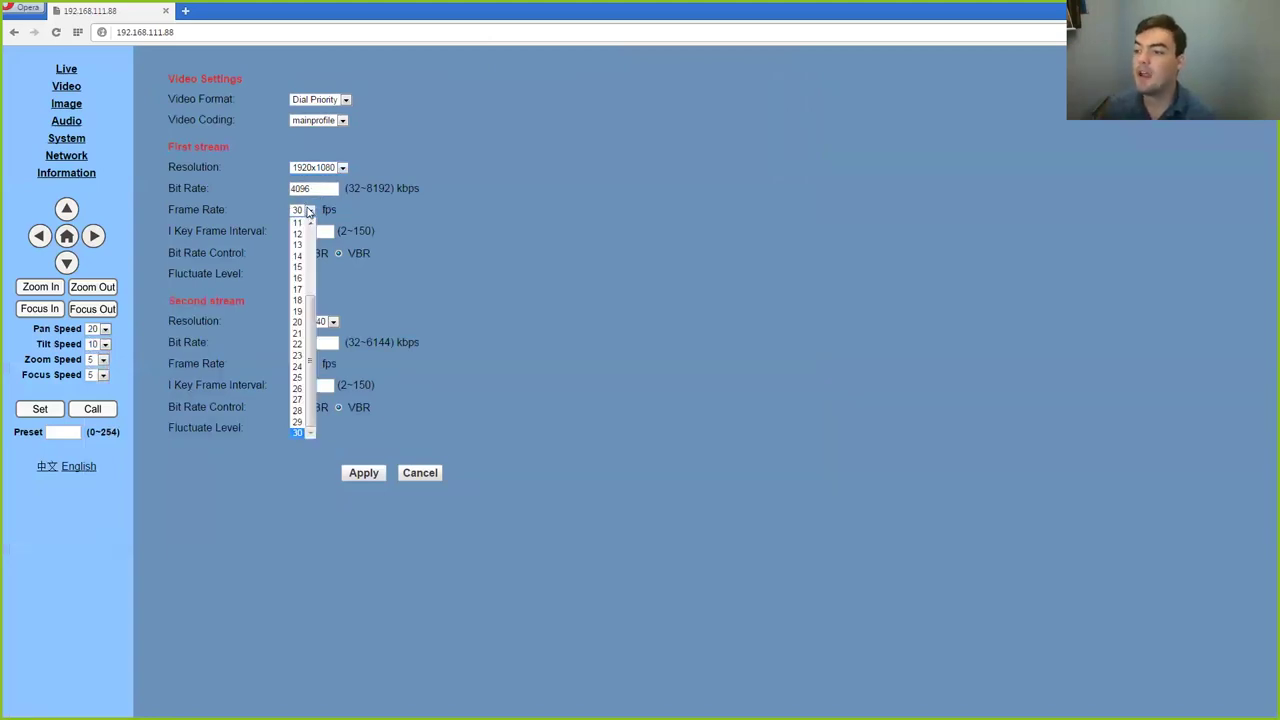
{"action": "left_click", "coordinate": [310, 210]}
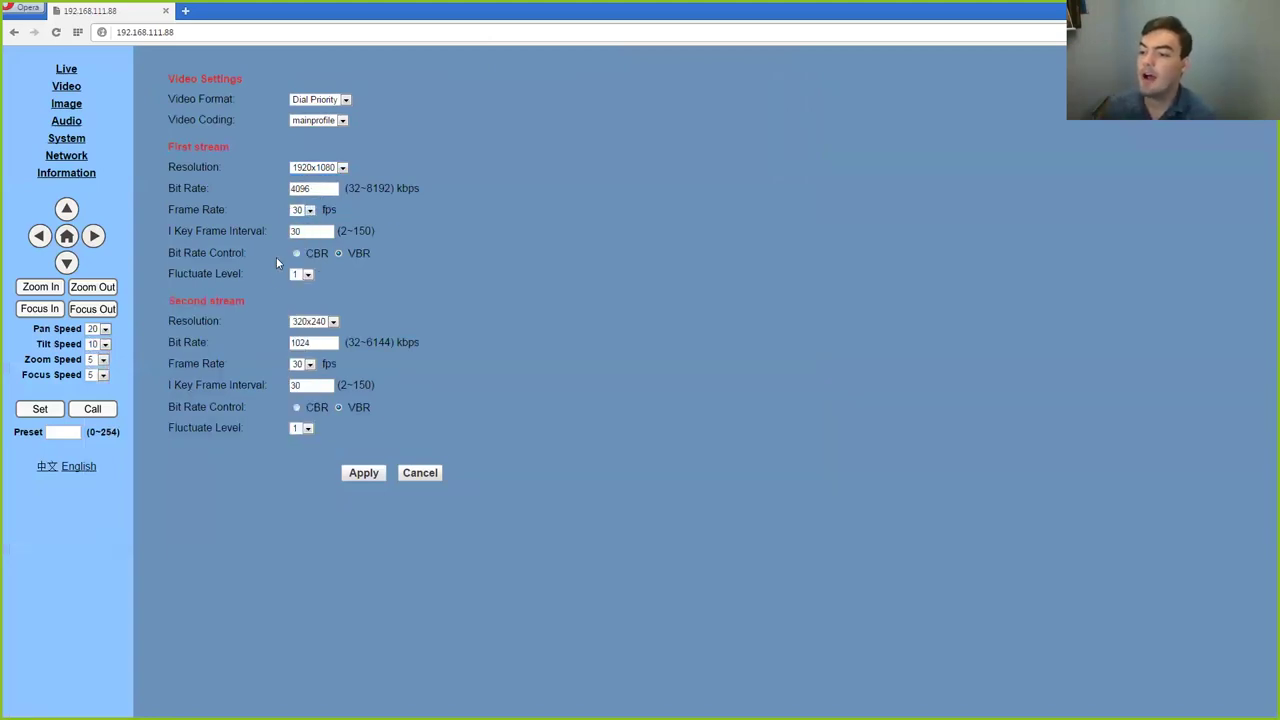
Set the second stream's resolution to 720x576 in the camera's video settings.
{"action": "left_click_drag", "start_coordinate": [171, 302], "coordinate": [246, 300]}
{"action": "left_click", "coordinate": [328, 322]}
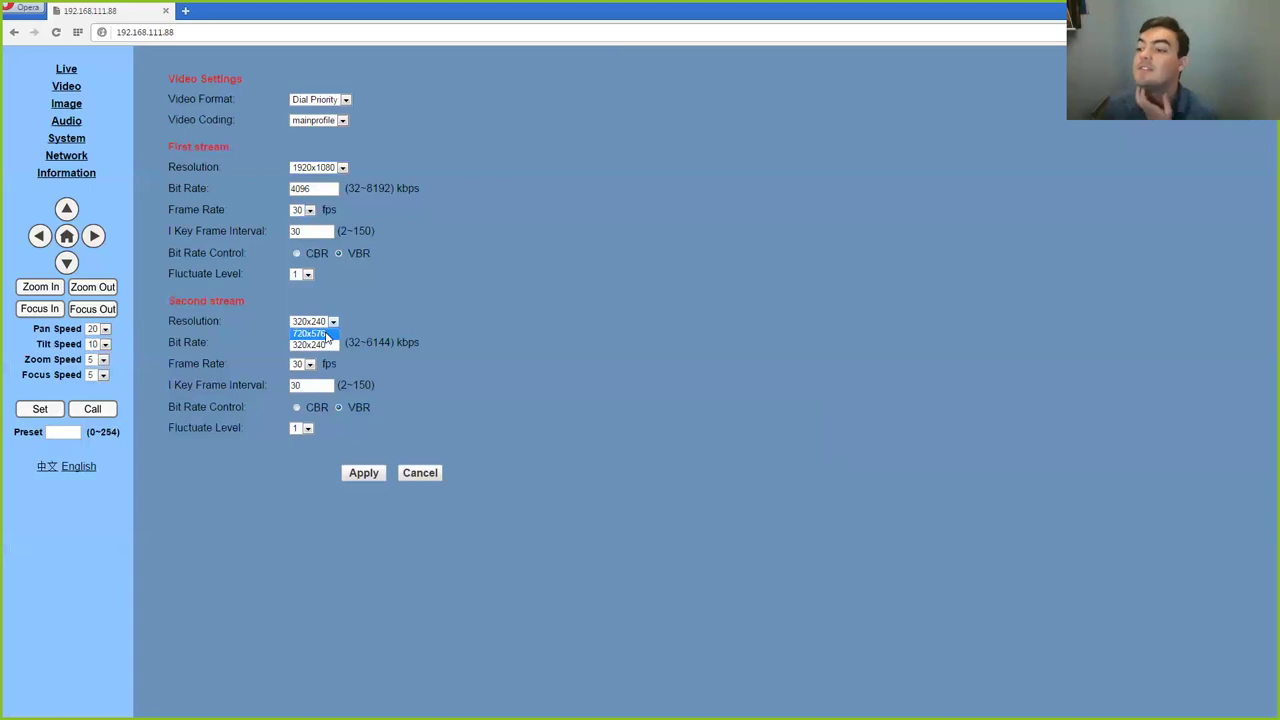
{"action": "left_click", "coordinate": [306, 333]}
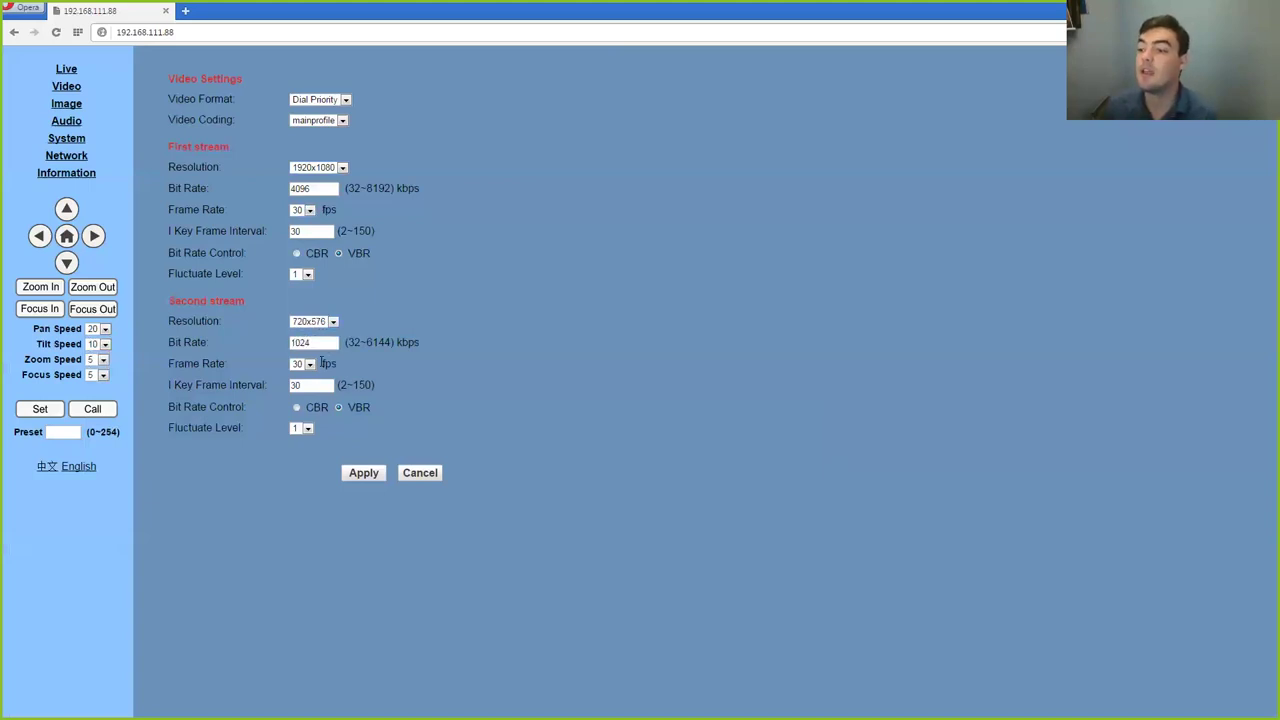
Raise the camera's brightness to 56 and saturation to 51 in the image settings and apply the changes.
{"action": "left_click", "coordinate": [66, 104]}
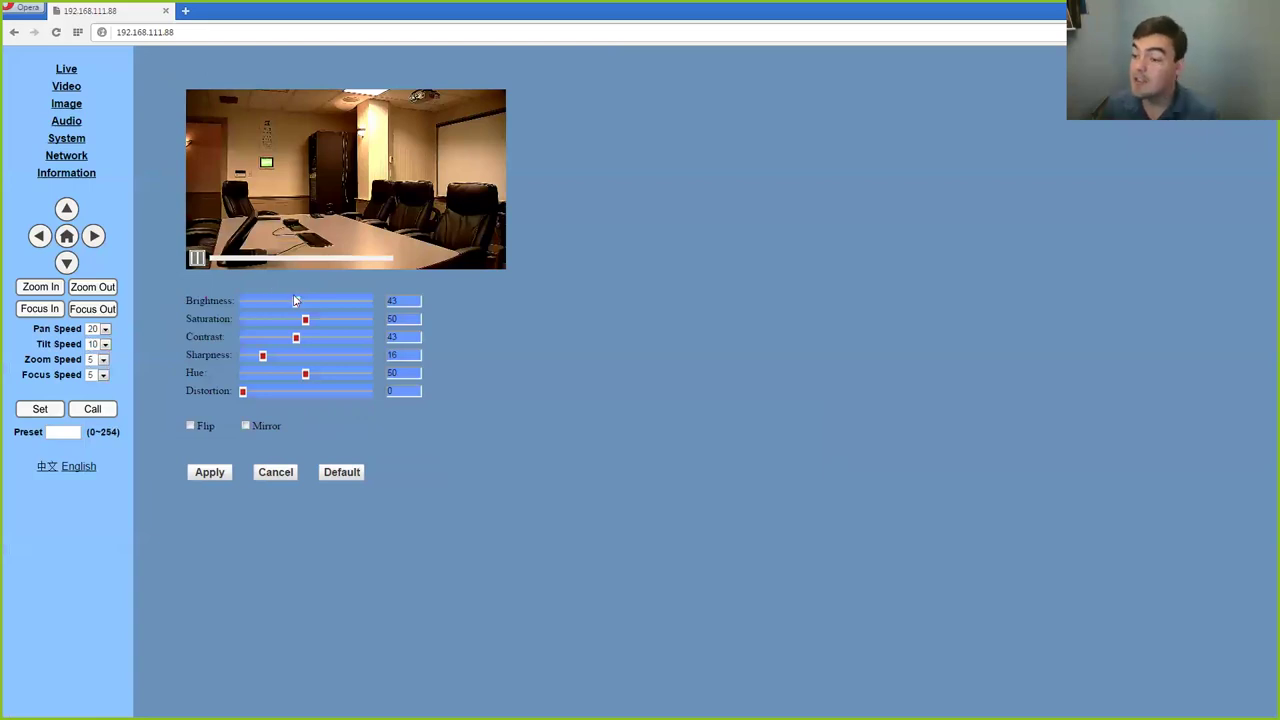
{"action": "mouse_move", "coordinate": [297, 305]}
{"action": "left_mouse_down"}
{"action": "mouse_move", "coordinate": [347, 308]}
{"action": "mouse_move", "coordinate": [311, 305]}
{"action": "mouse_move", "coordinate": [307, 321]}
{"action": "left_mouse_up"}
{"action": "left_click", "coordinate": [222, 478]}
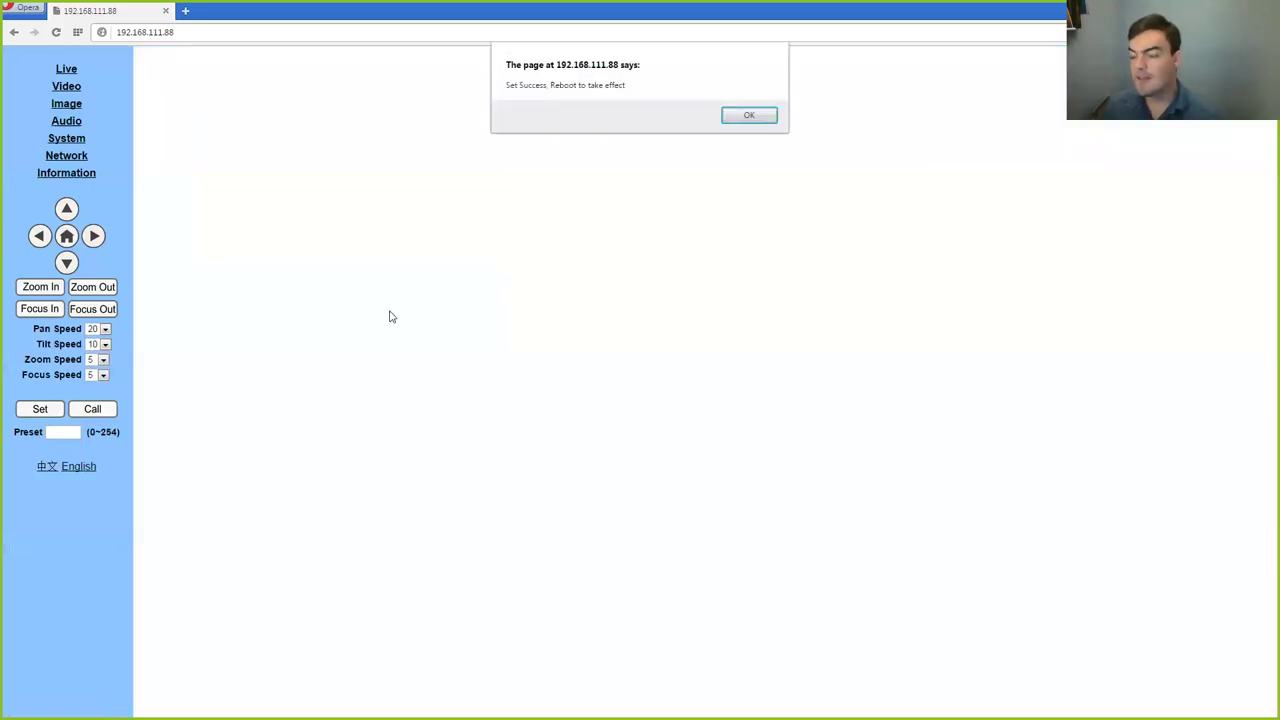
{"action": "left_click", "coordinate": [752, 114]}
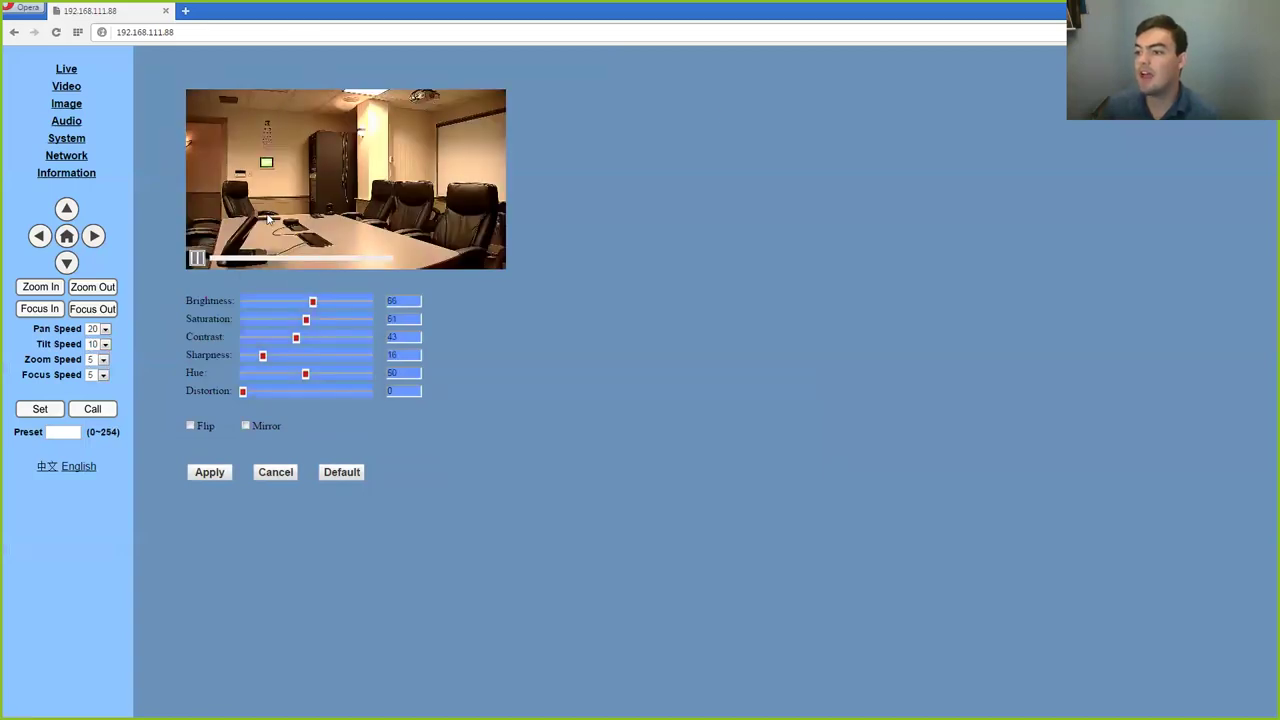
Review the camera's audio settings and the system work mode options, choosing RTSP.
{"action": "left_click", "coordinate": [66, 121]}
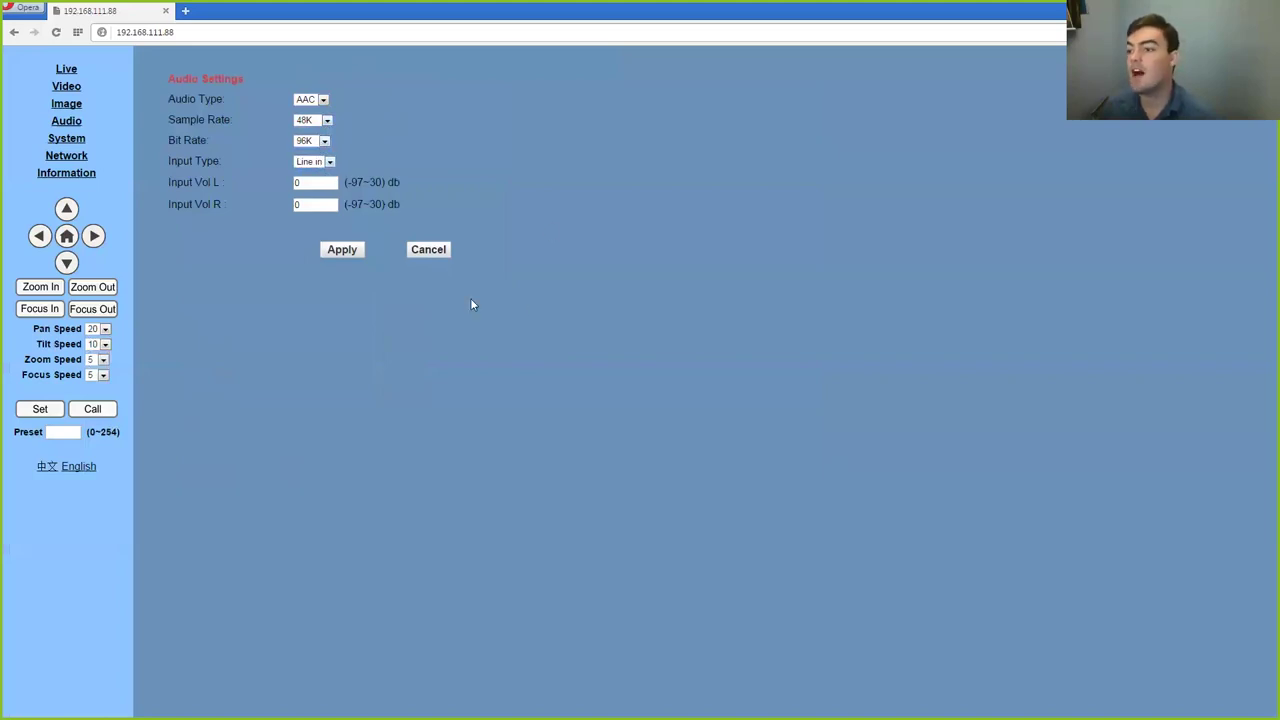
{"action": "left_click", "coordinate": [80, 141]}
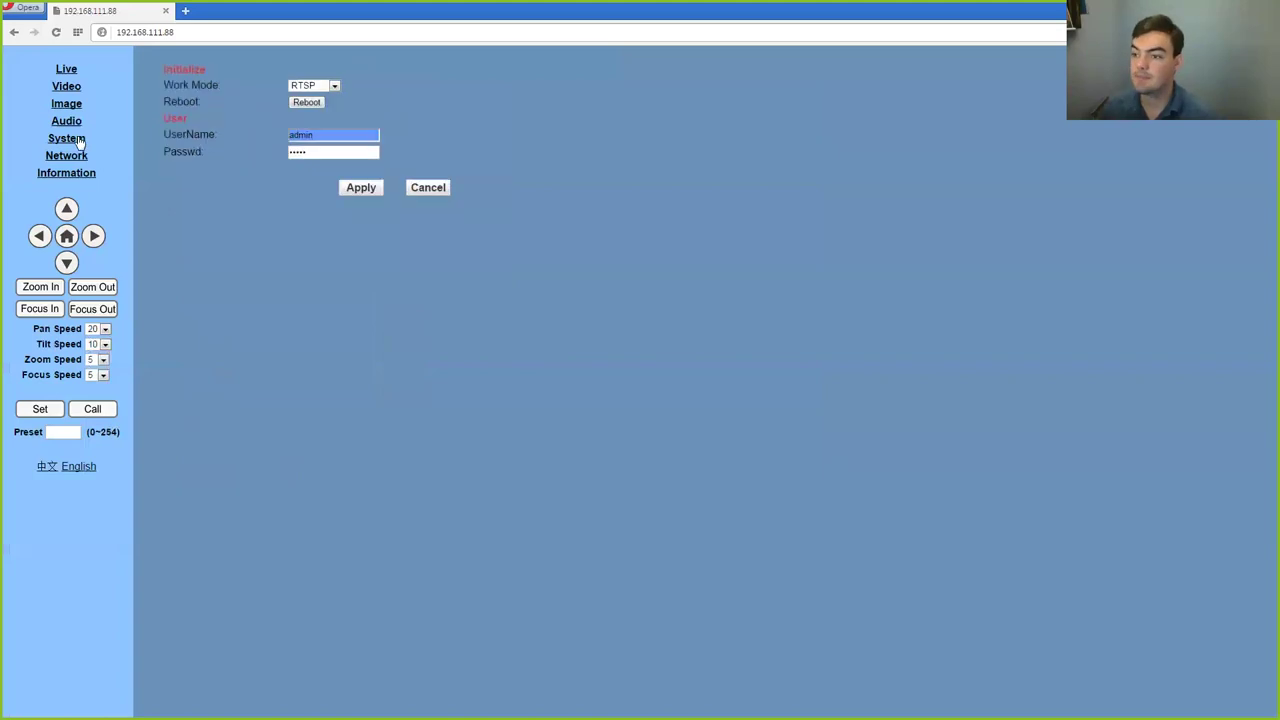
{"action": "left_click", "coordinate": [335, 86]}
{"action": "left_click", "coordinate": [335, 86]}
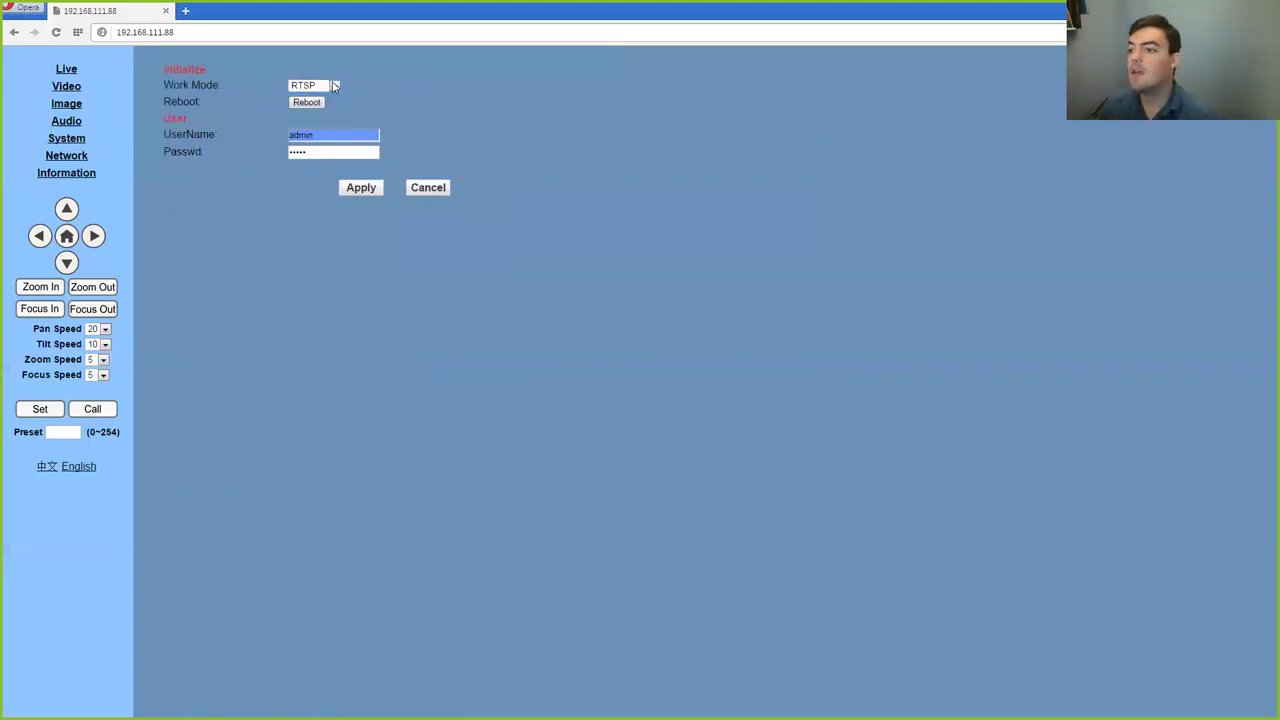
{"action": "left_click", "coordinate": [336, 86]}
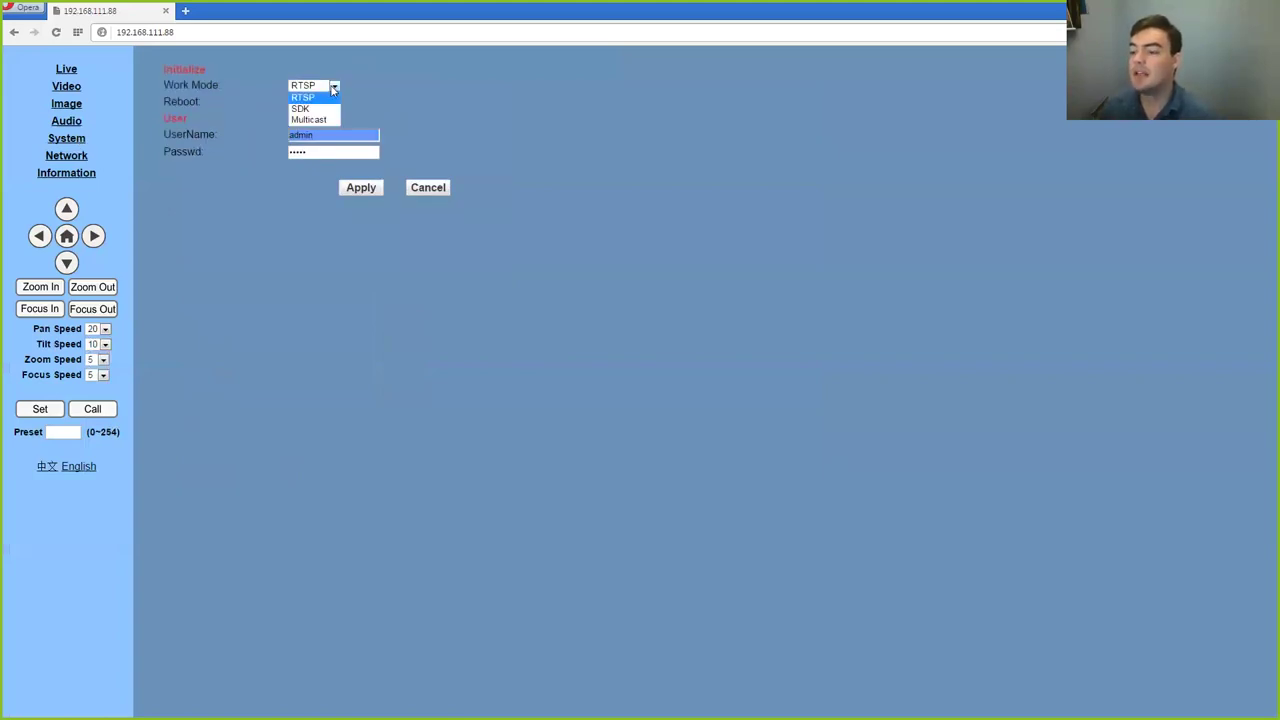
{"action": "left_click", "coordinate": [325, 98]}
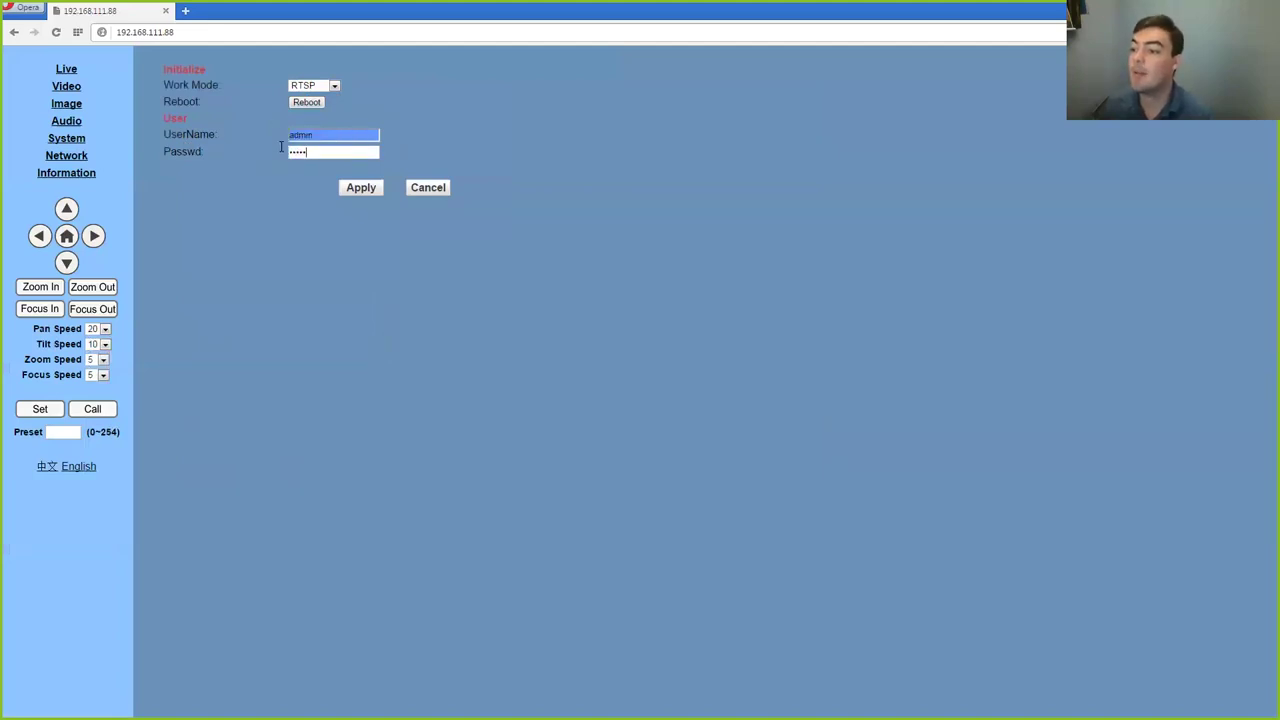
Review the LAN and port settings on the camera's network page, checking the IP address and HTTP port fields.
{"action": "left_click", "coordinate": [68, 155]}
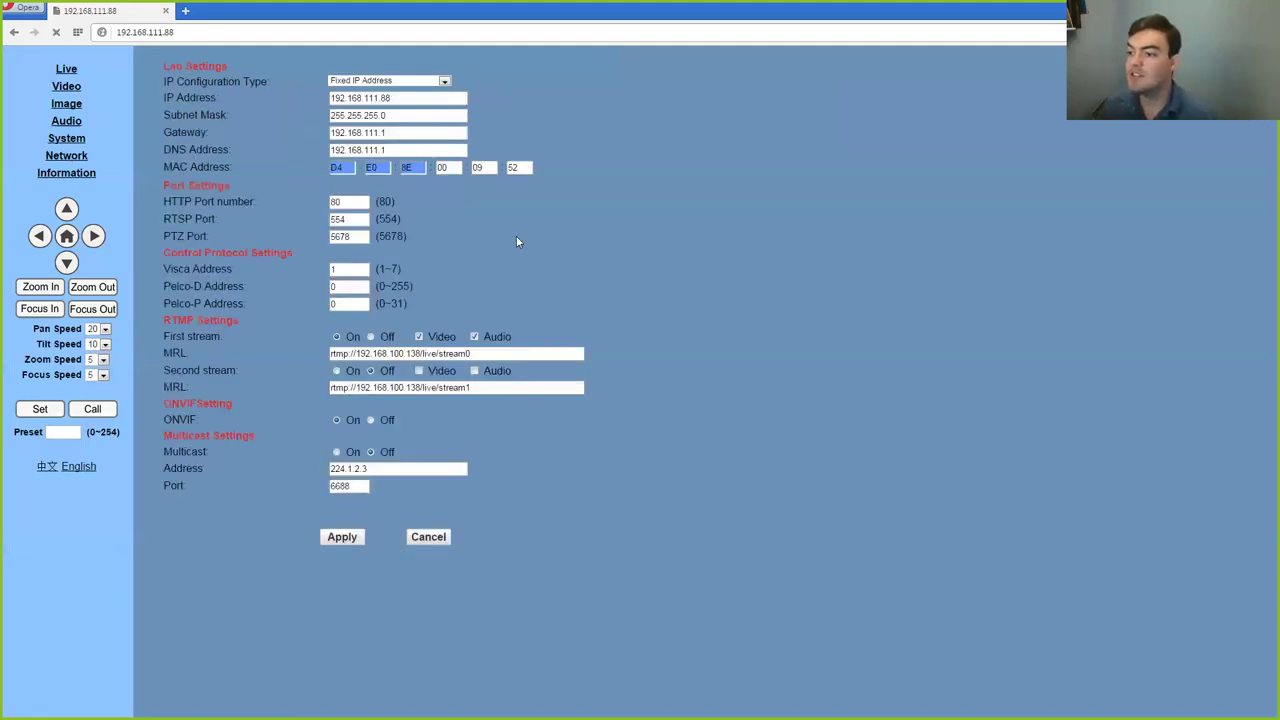
{"action": "double_click", "coordinate": [404, 97]}
{"action": "left_click", "coordinate": [404, 97]}
{"action": "double_click", "coordinate": [404, 97]}
{"action": "left_click", "coordinate": [432, 97]}
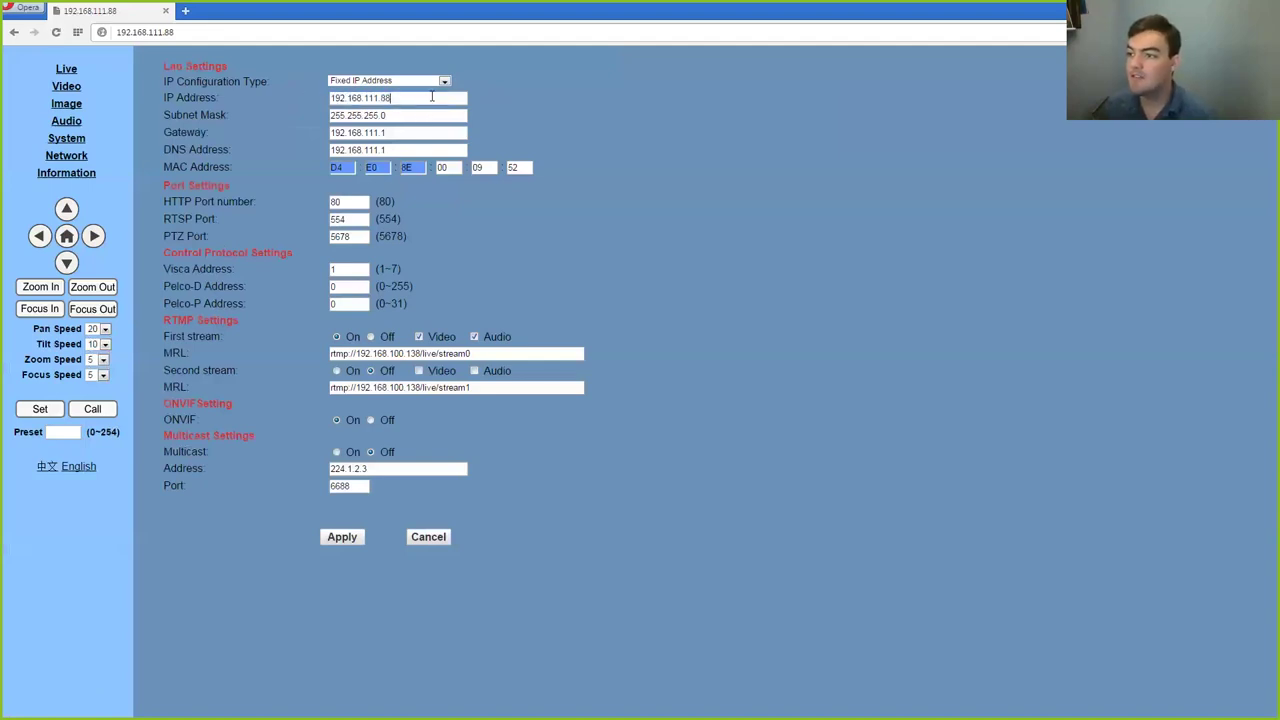
{"action": "double_click", "coordinate": [394, 97]}
{"action": "left_click", "coordinate": [394, 97]}
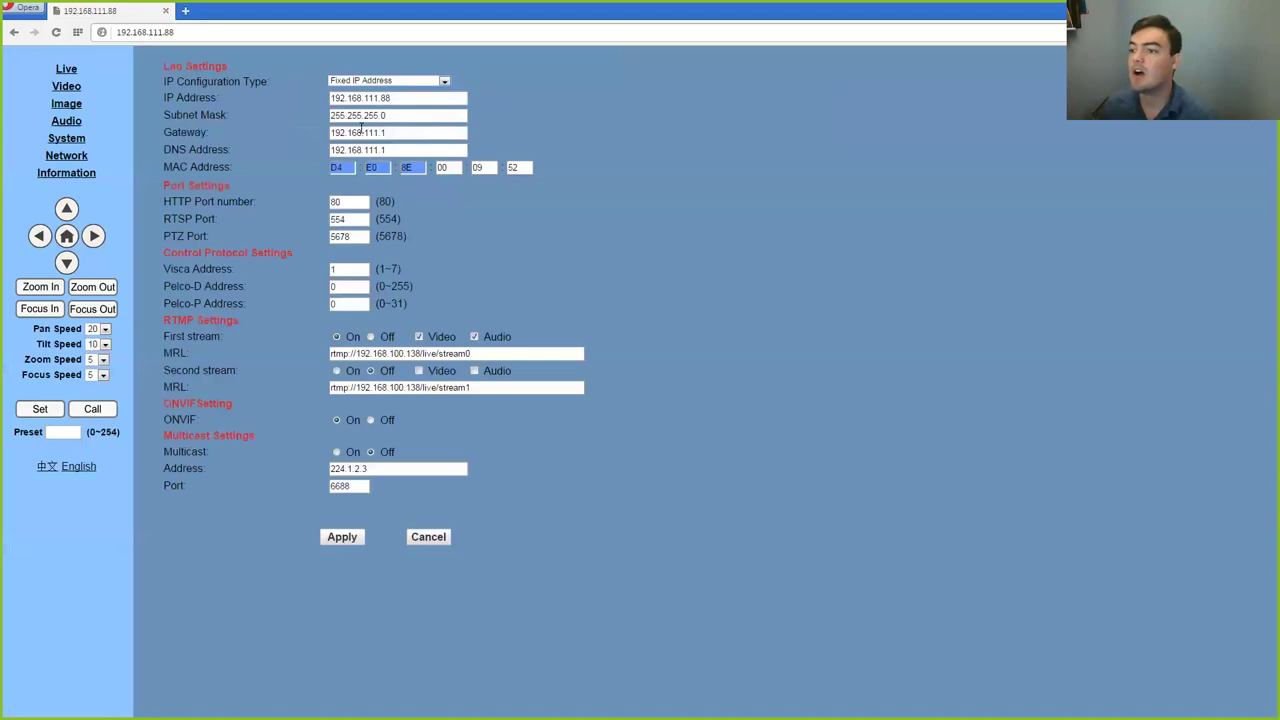
{"action": "left_click", "coordinate": [343, 202]}
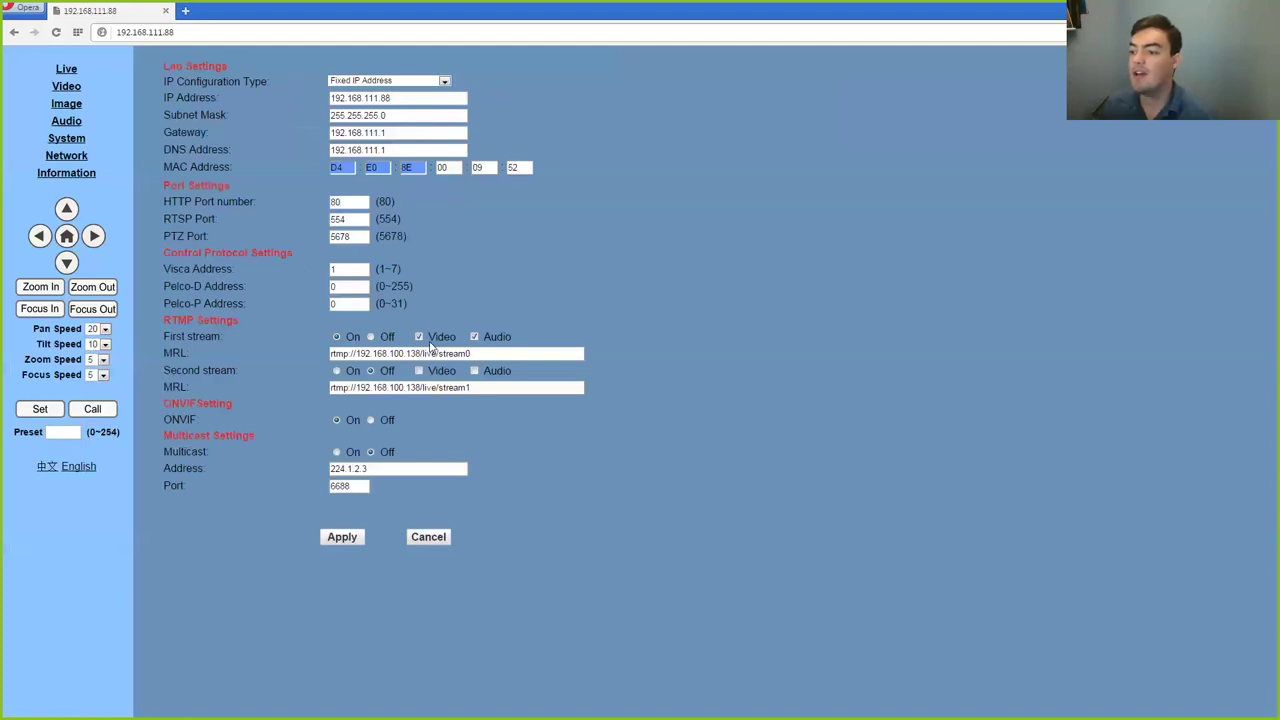
Examine the RTMP stream addresses of the first and second streams in the network settings.
{"action": "left_click_drag", "start_coordinate": [497, 356], "coordinate": [310, 353]}
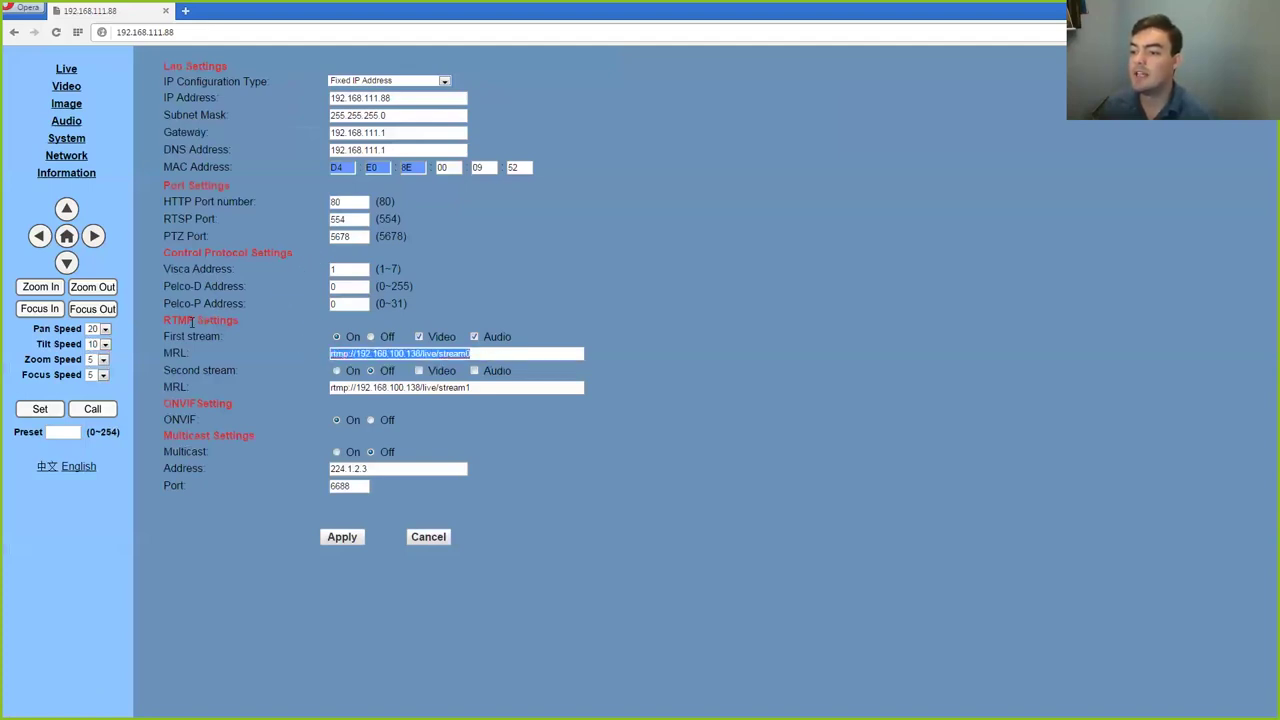
{"action": "left_click_drag", "start_coordinate": [498, 387], "coordinate": [342, 401]}
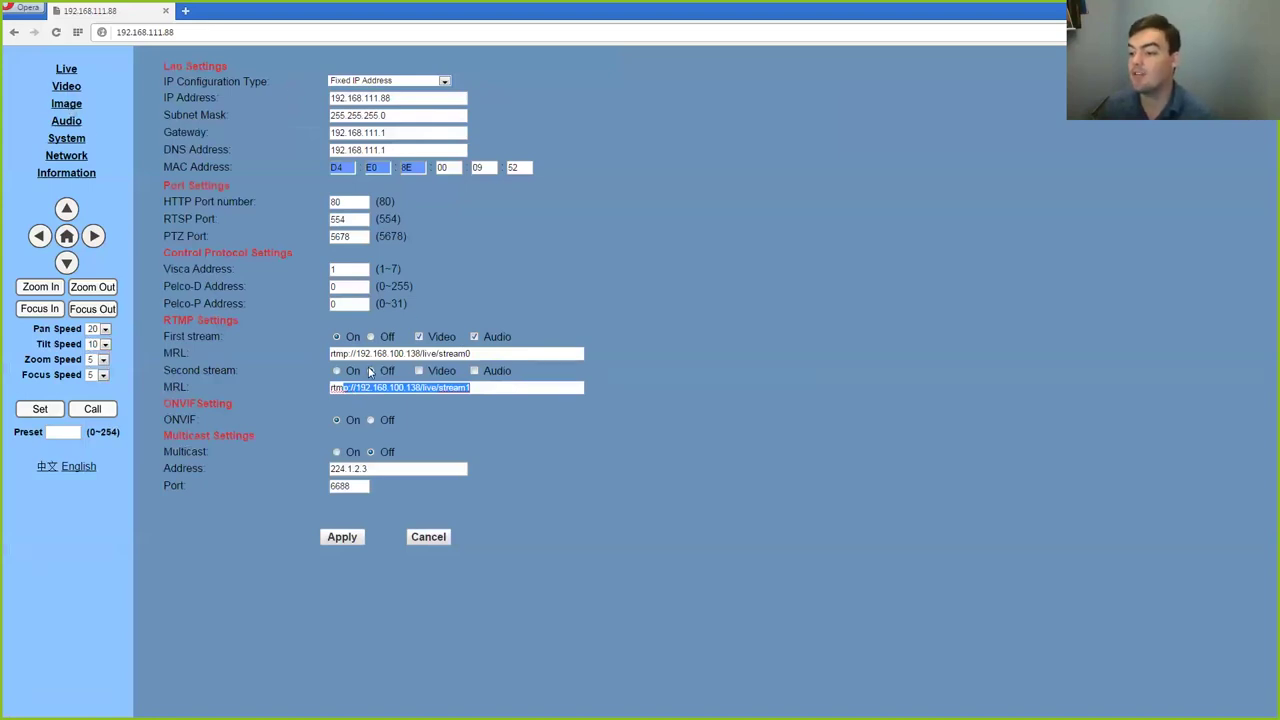
{"action": "left_click", "coordinate": [372, 401]}
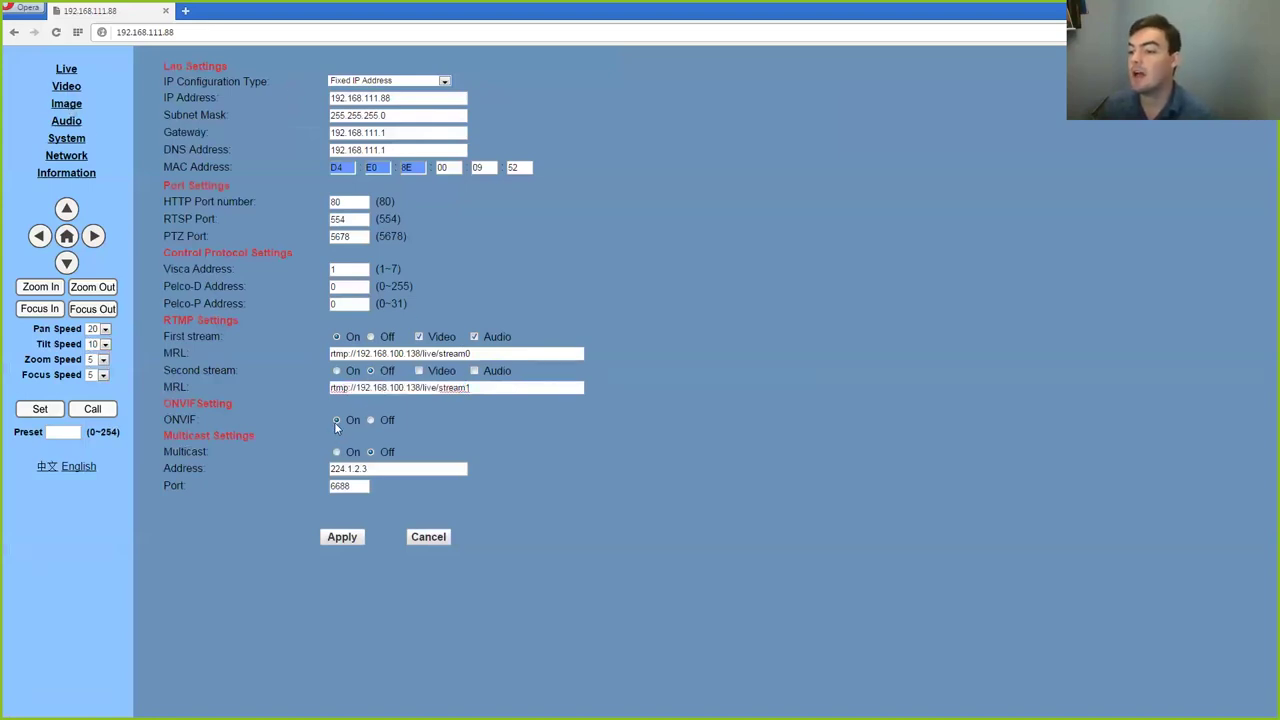
Review the device ID, software version and webware version on the camera's information page.
{"action": "left_click", "coordinate": [60, 172]}
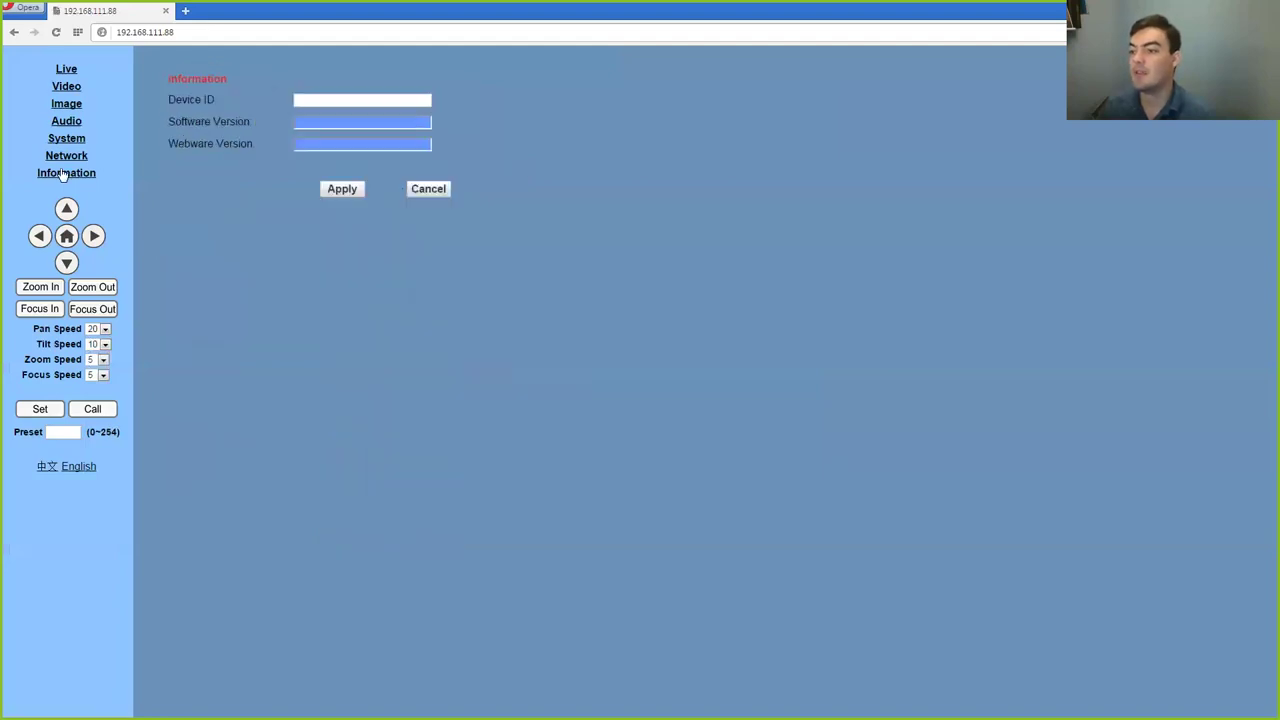
{"action": "left_click_drag", "start_coordinate": [378, 100], "coordinate": [280, 100]}
{"action": "left_click", "coordinate": [390, 104]}
{"action": "left_click_drag", "start_coordinate": [436, 121], "coordinate": [392, 146]}
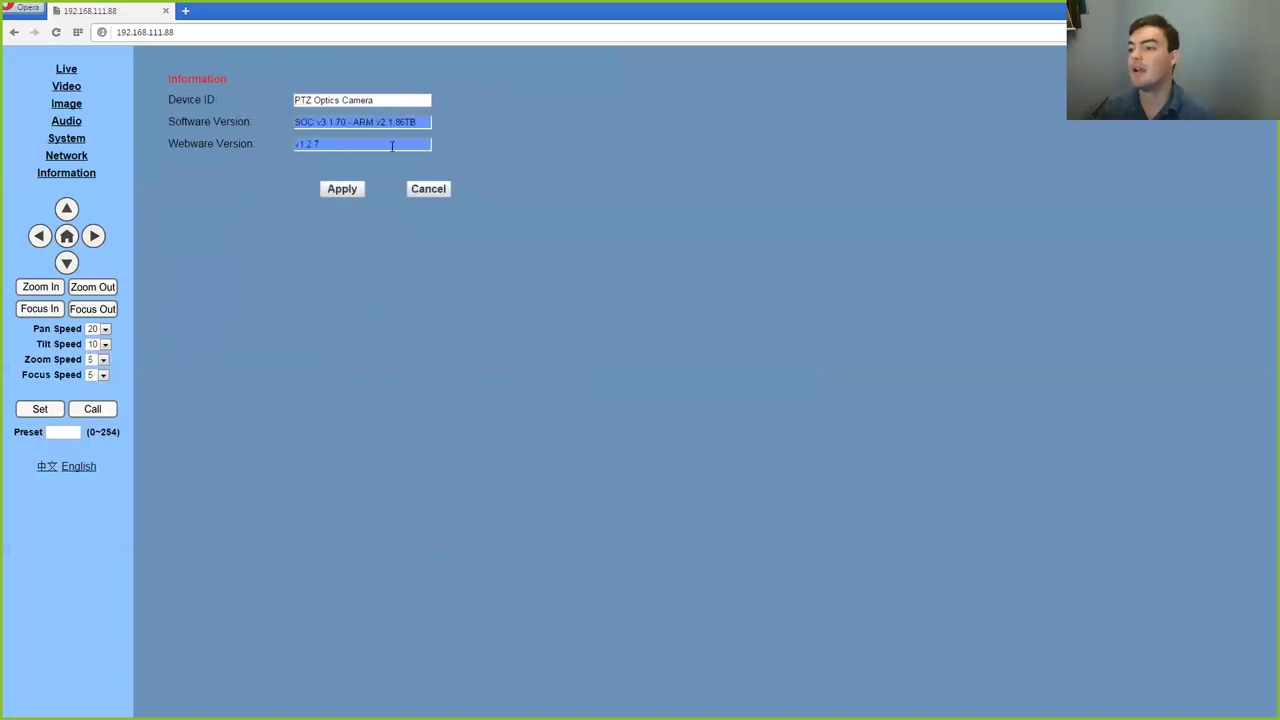
Return to the camera's live view and arrange its window side by side with the PTZOptics downloads browser window.
{"action": "left_click", "coordinate": [65, 72]}
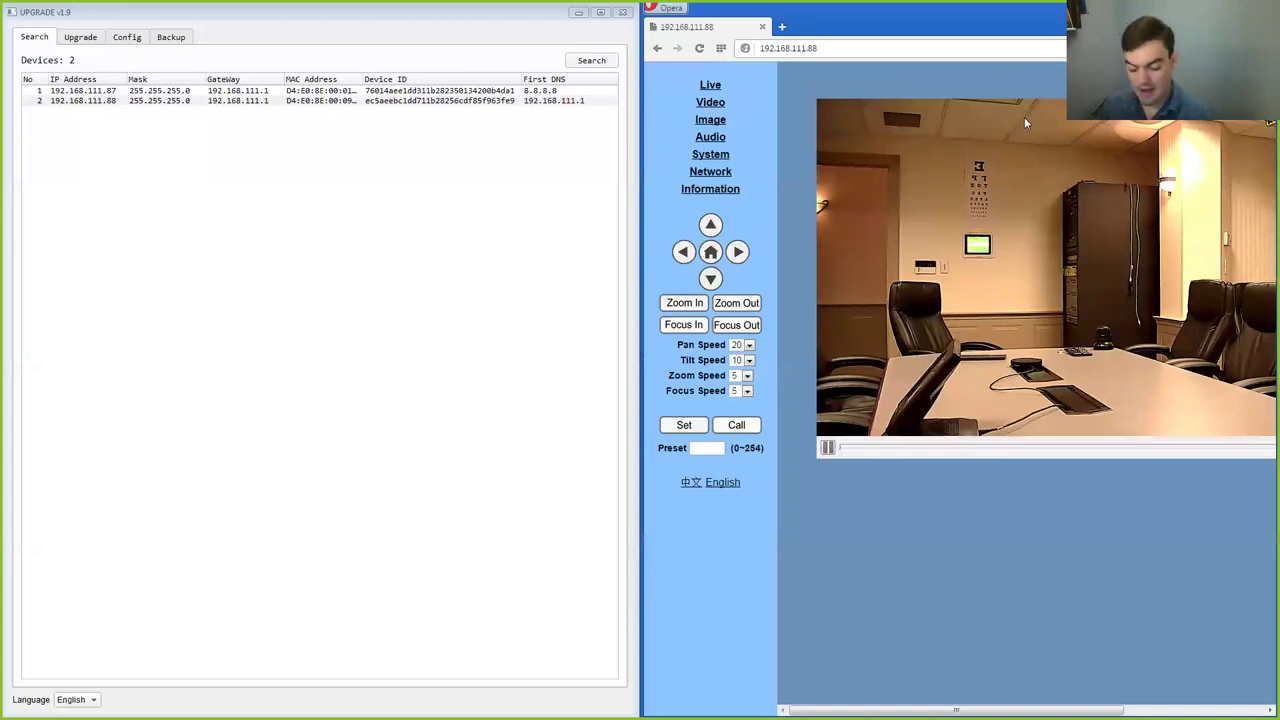
{"action": "key", "text": "super+Up"}
{"action": "key", "text": "super+Right"}
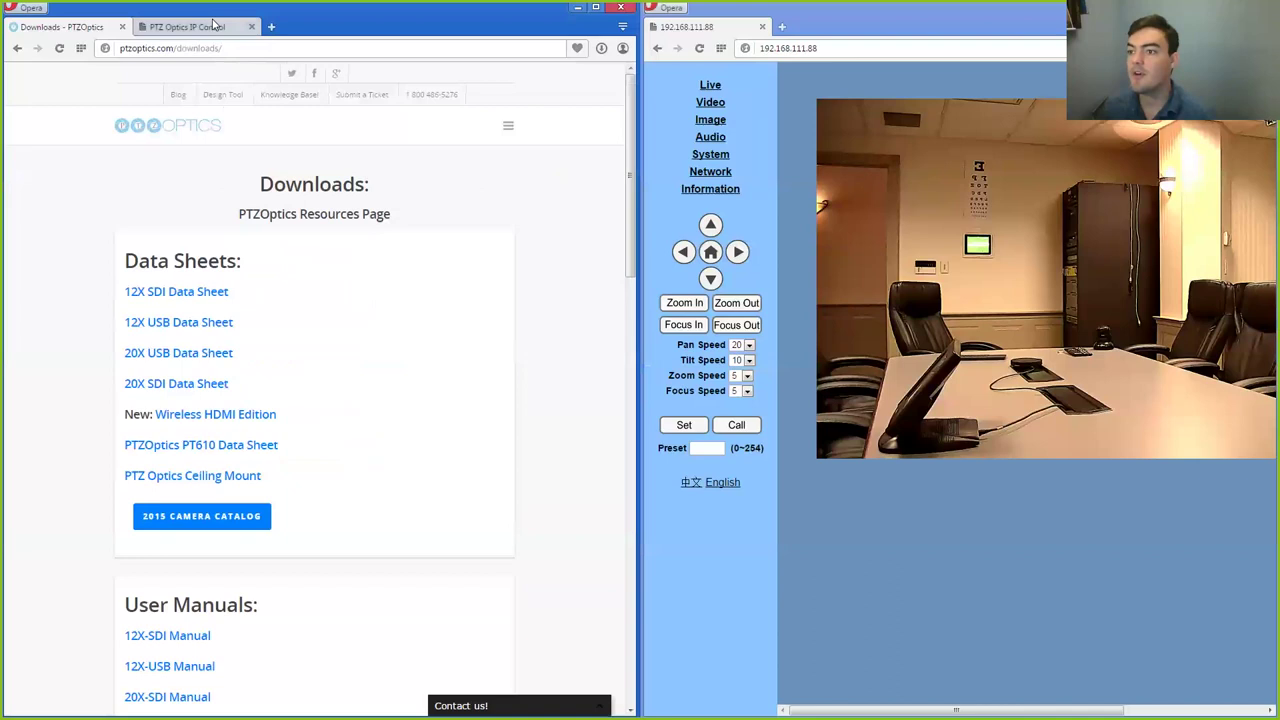
Load camera 192.168.111.88 in the PTZ Optics IP Control page, and pan it right and tilt it down to test control.
{"action": "left_click", "coordinate": [212, 27]}
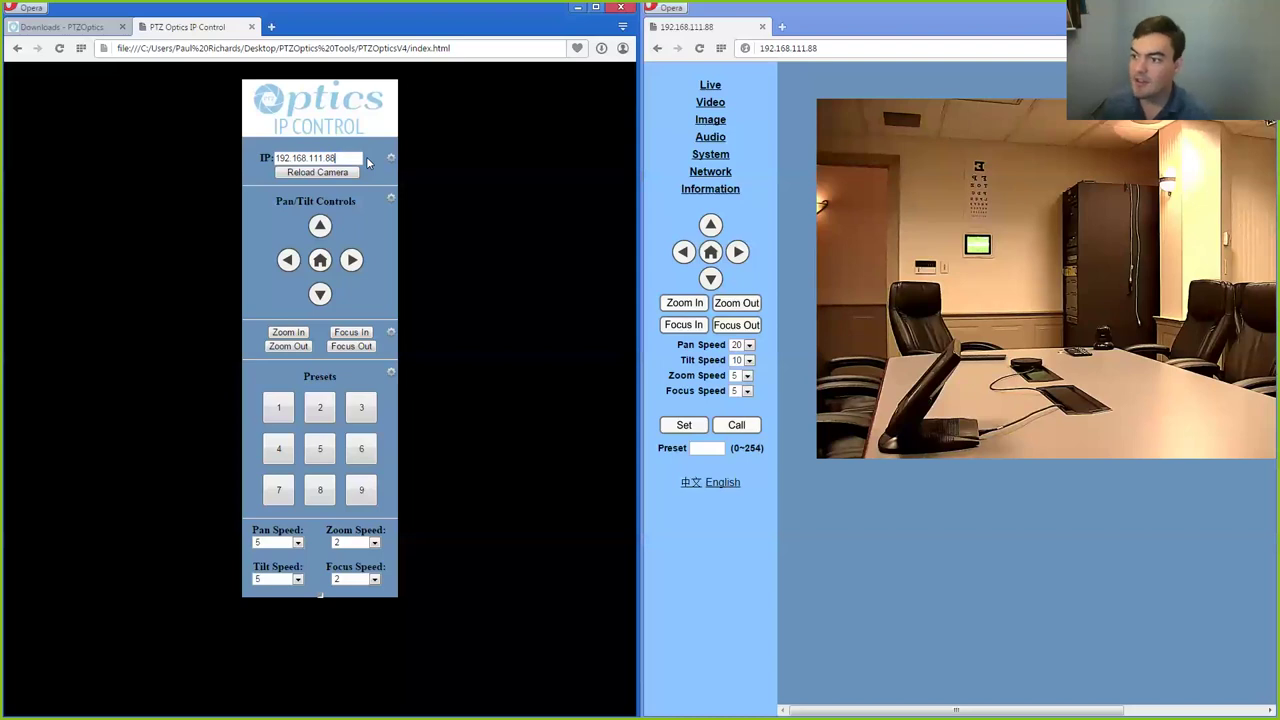
{"action": "left_click", "coordinate": [353, 174]}
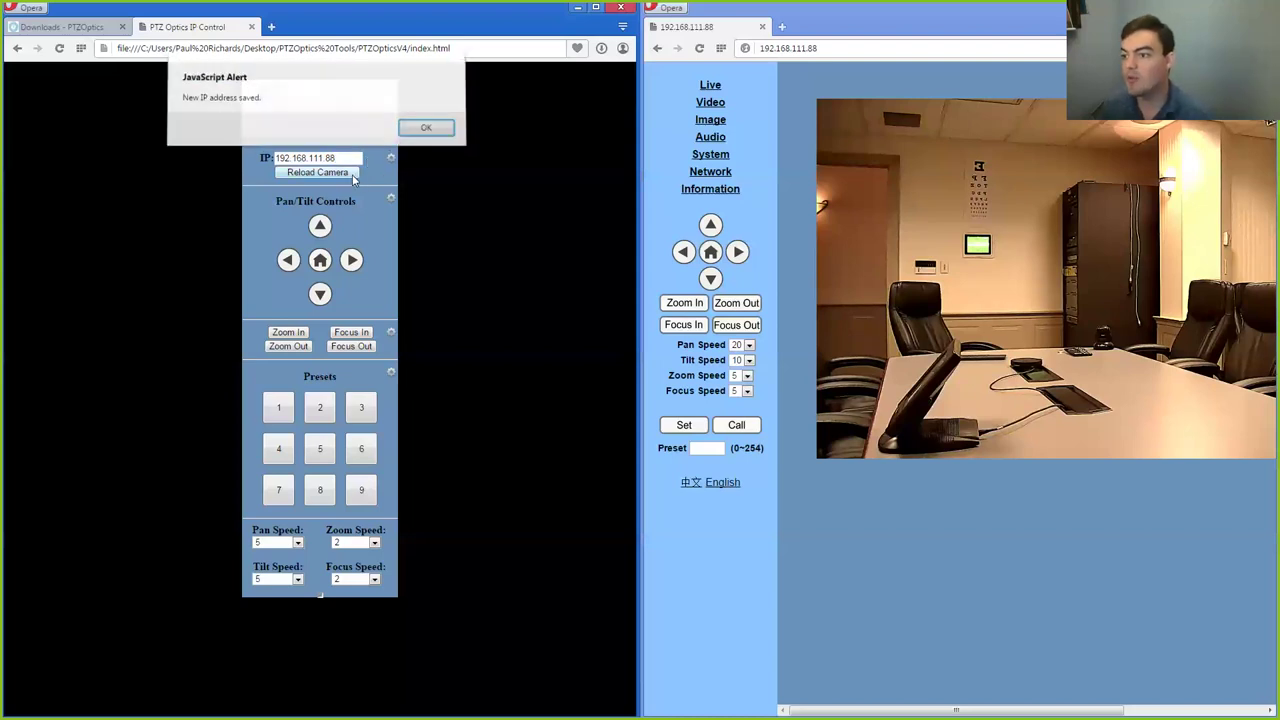
{"action": "left_click", "coordinate": [430, 131]}
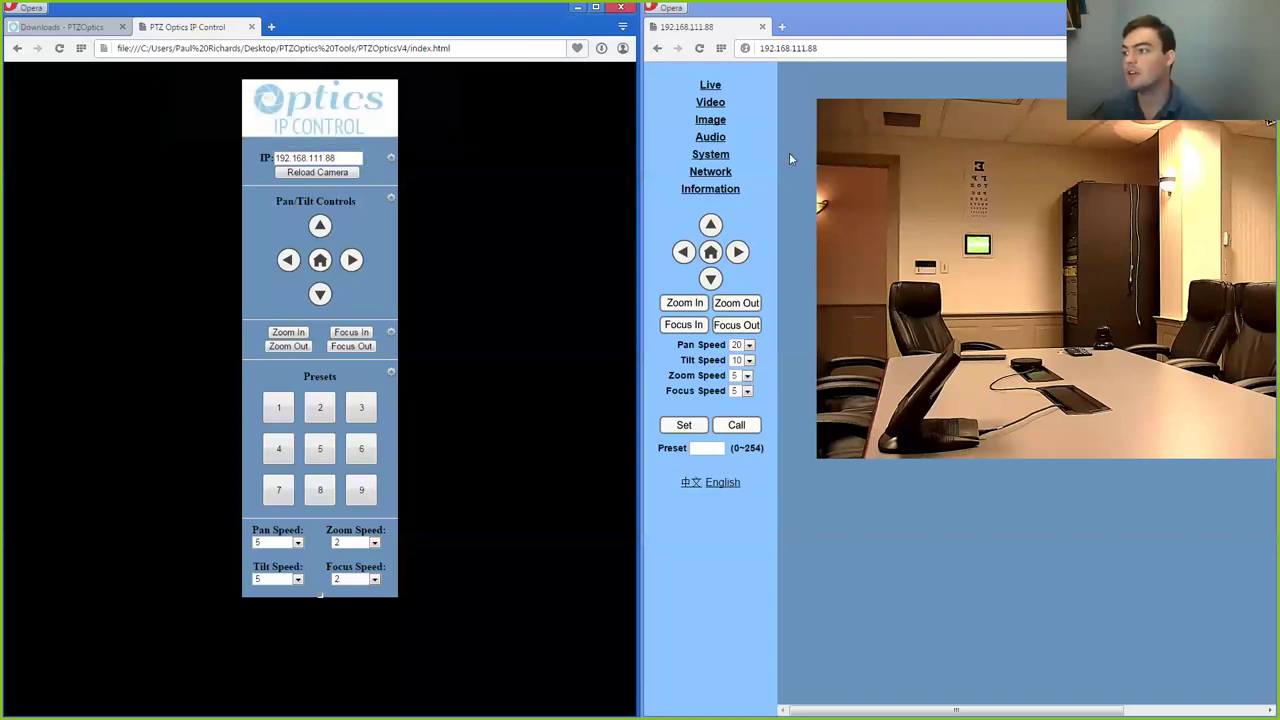
{"action": "left_click", "coordinate": [351, 260]}
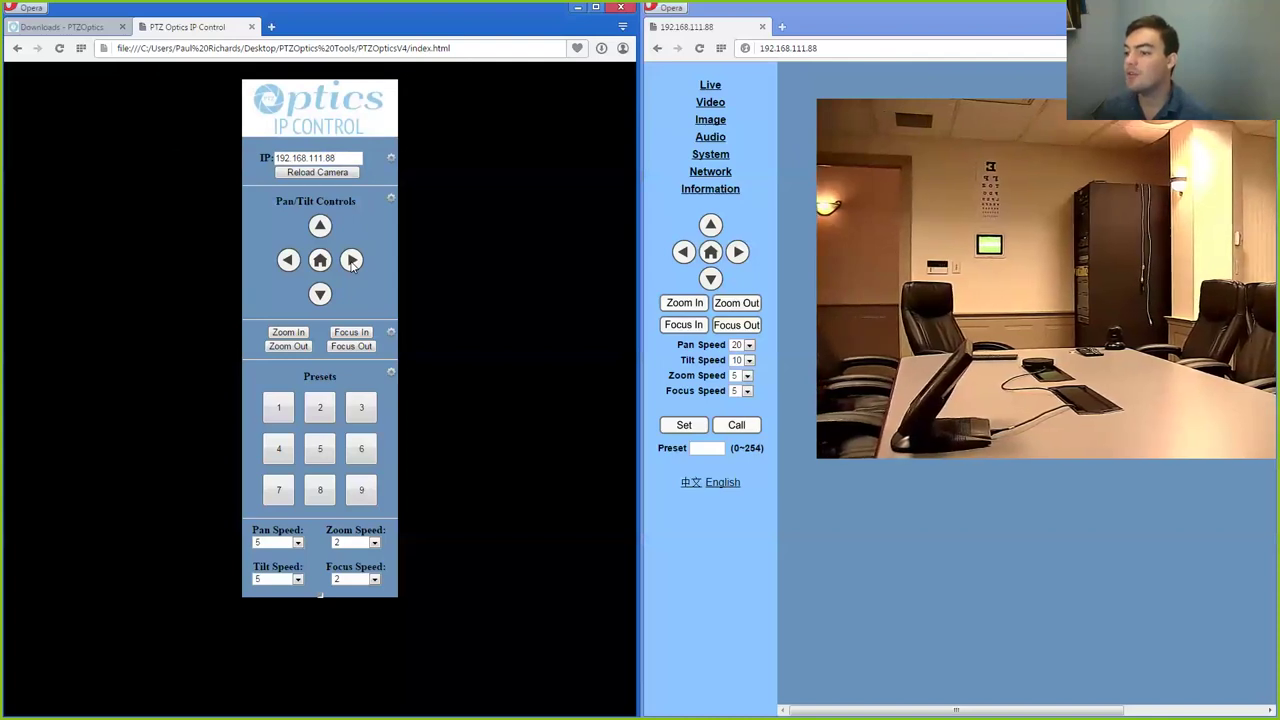
{"action": "left_click", "coordinate": [320, 294]}
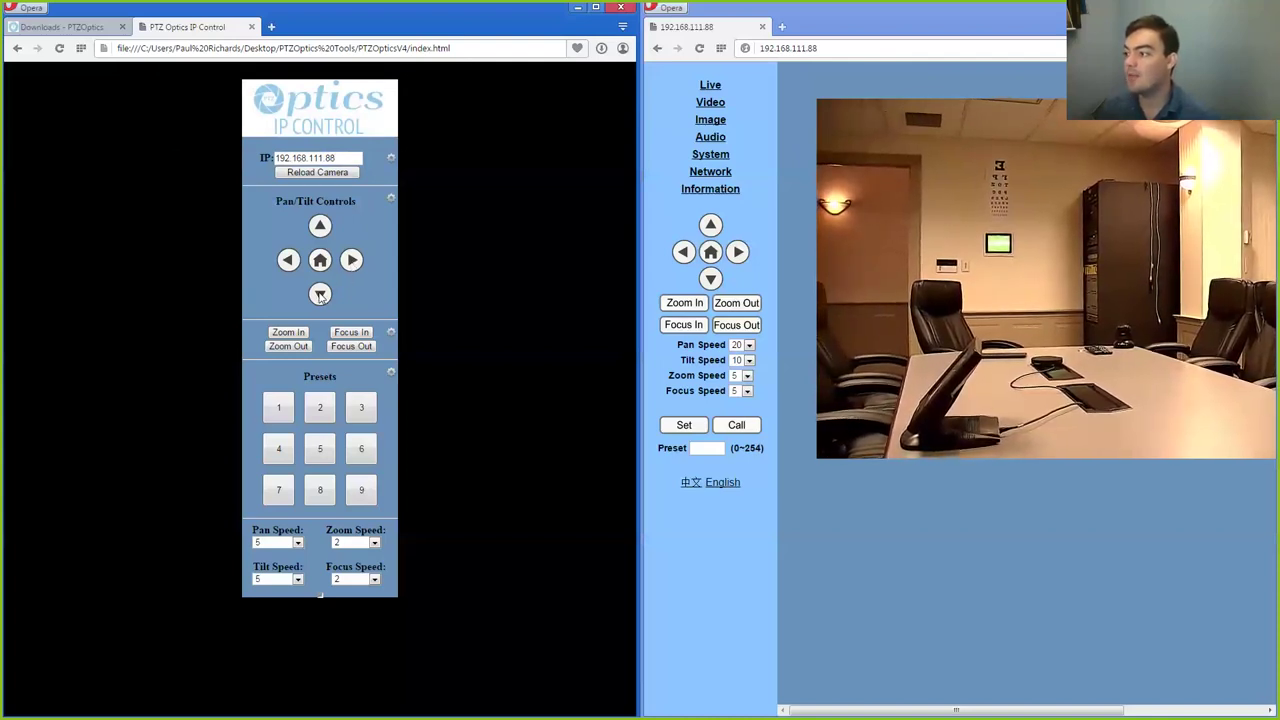
Set the pan speed to 20 (Fast) and the tilt speed to 15 (Fast), and pan the camera left and right.
{"action": "left_click", "coordinate": [297, 542]}
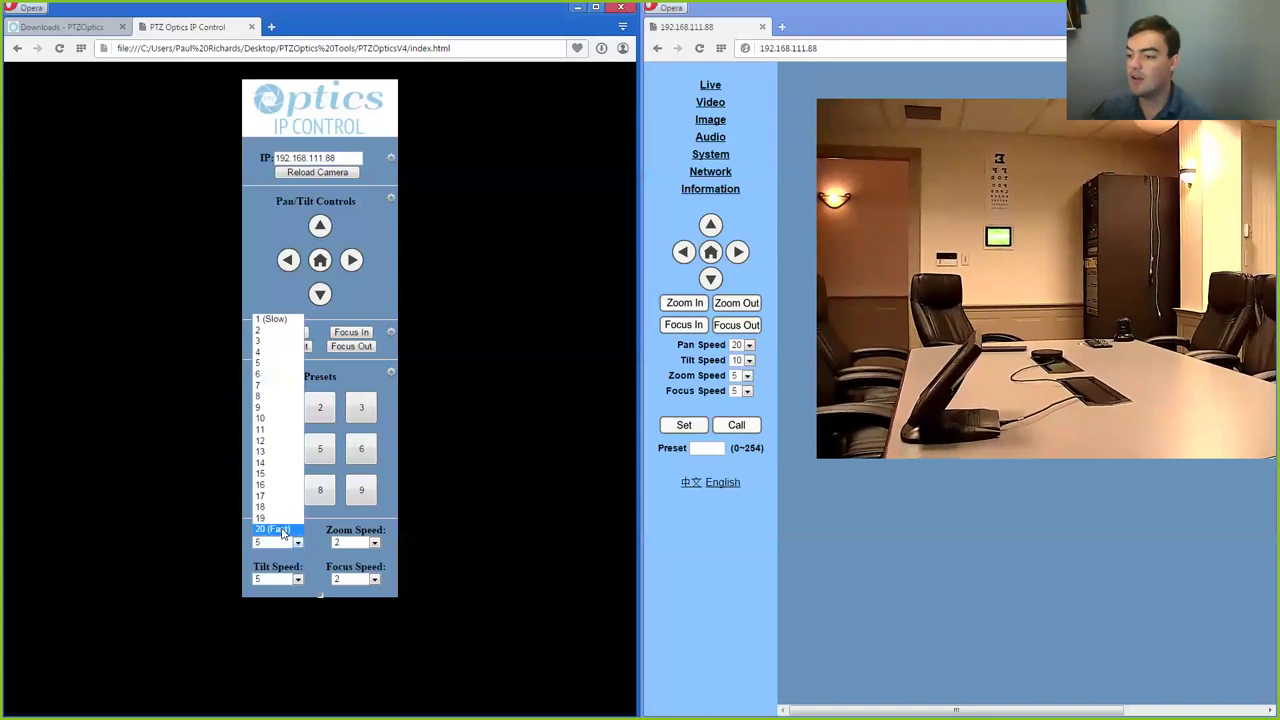
{"action": "left_click", "coordinate": [276, 529]}
{"action": "left_click", "coordinate": [297, 579]}
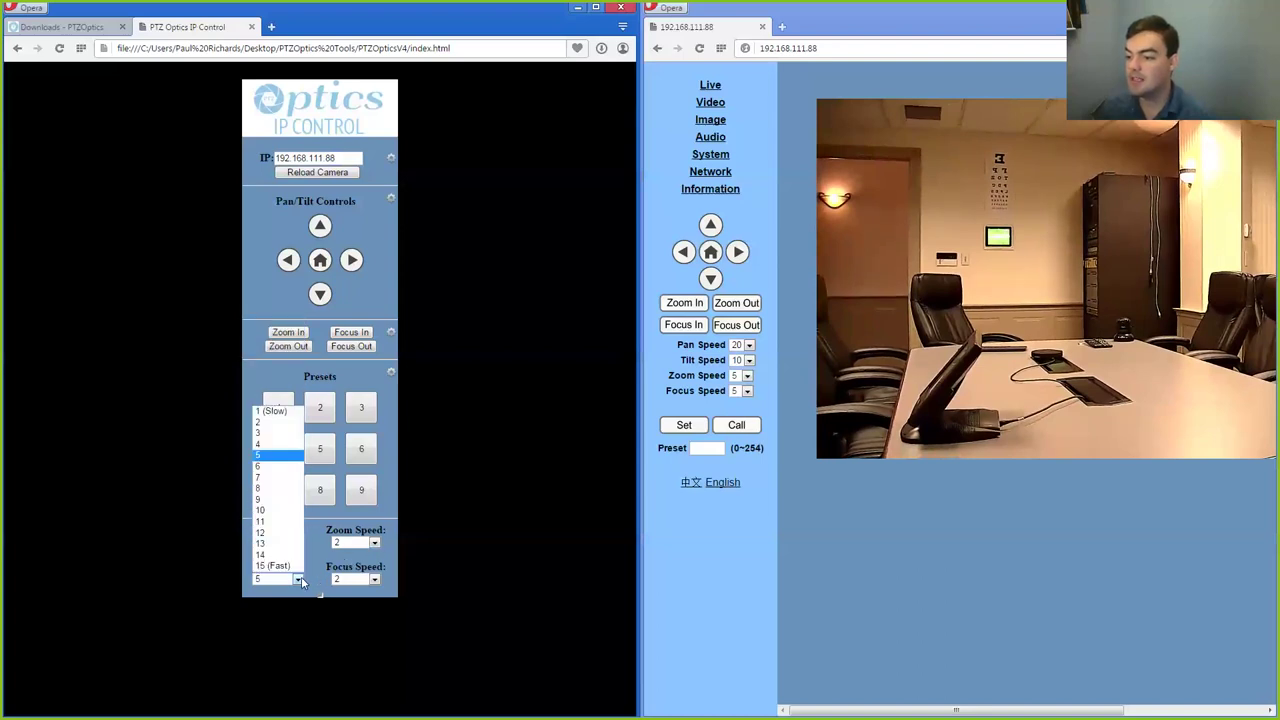
{"action": "left_click", "coordinate": [280, 574]}
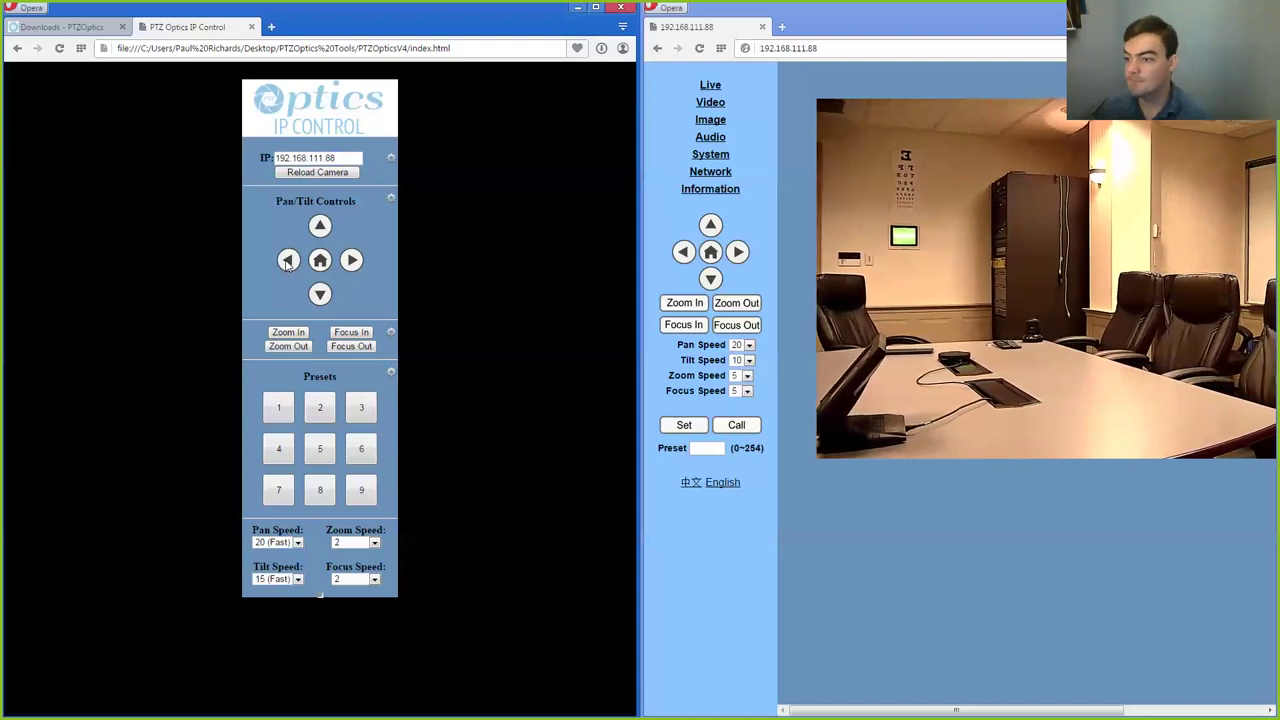
{"action": "left_click", "coordinate": [351, 260]}
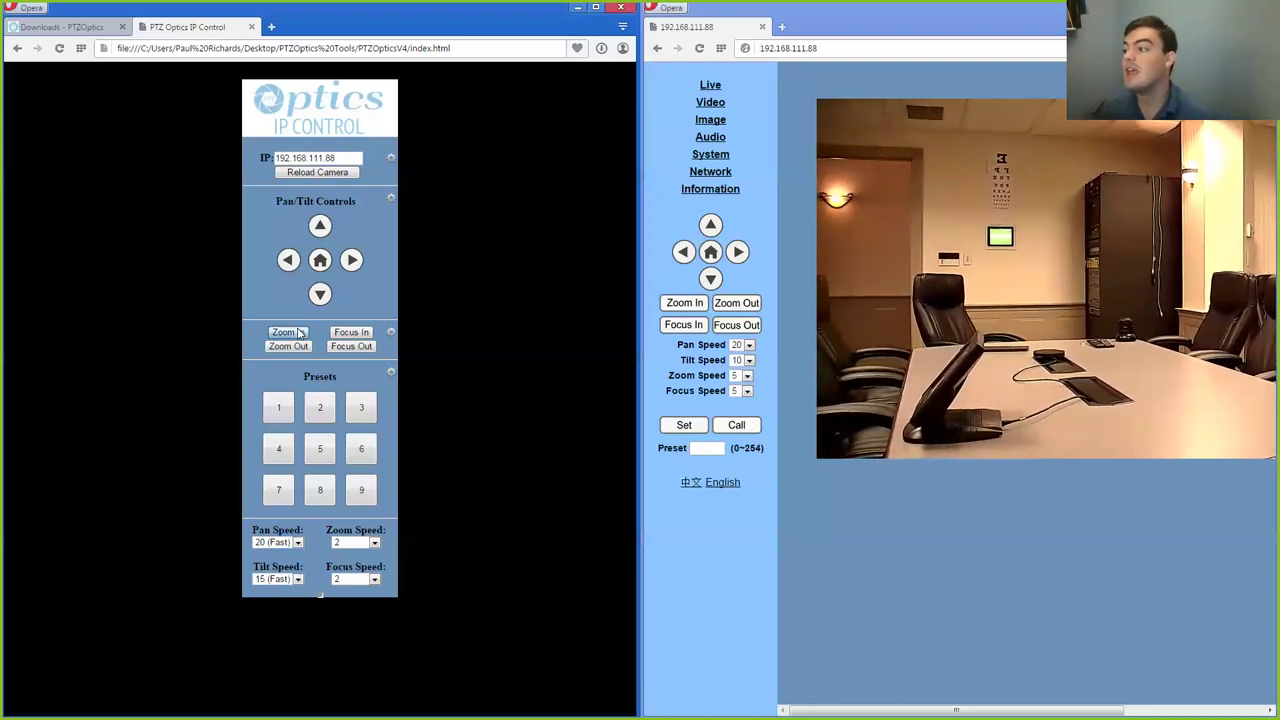
Zoom the camera in, pan it left, and try preset 9 in the IP control page.
{"action": "left_click", "coordinate": [298, 333]}
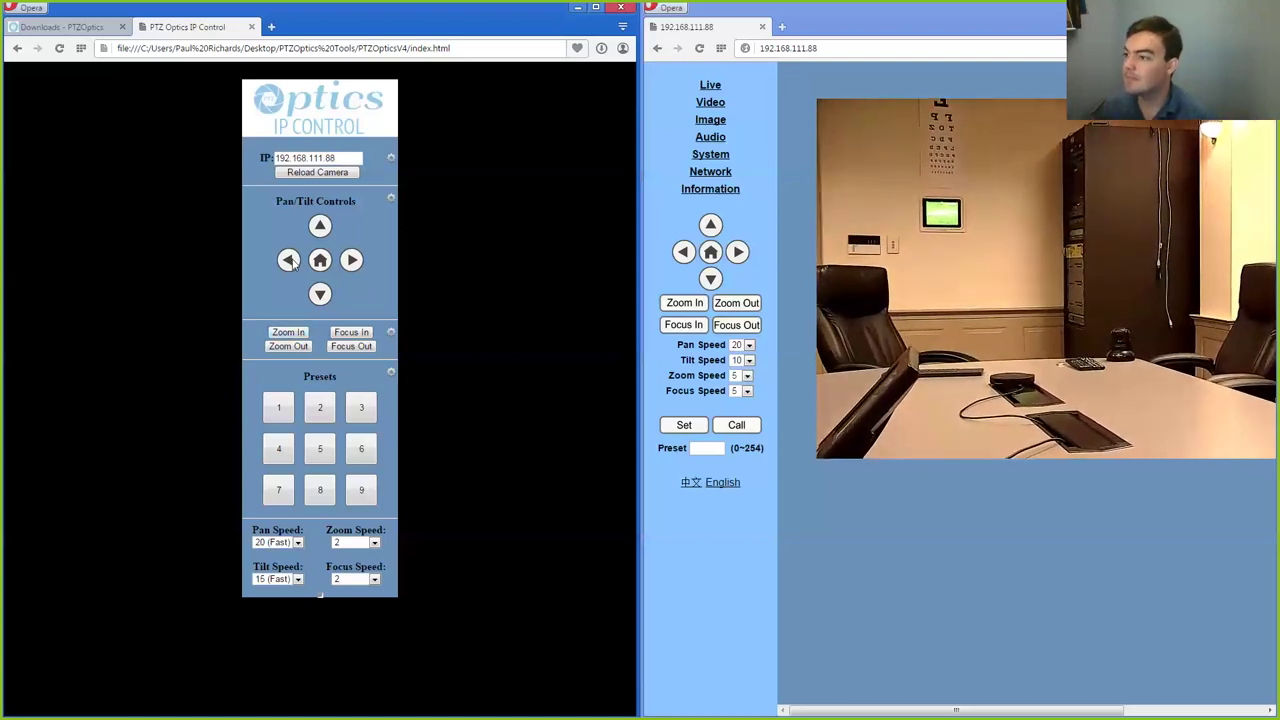
{"action": "left_click", "coordinate": [289, 260]}
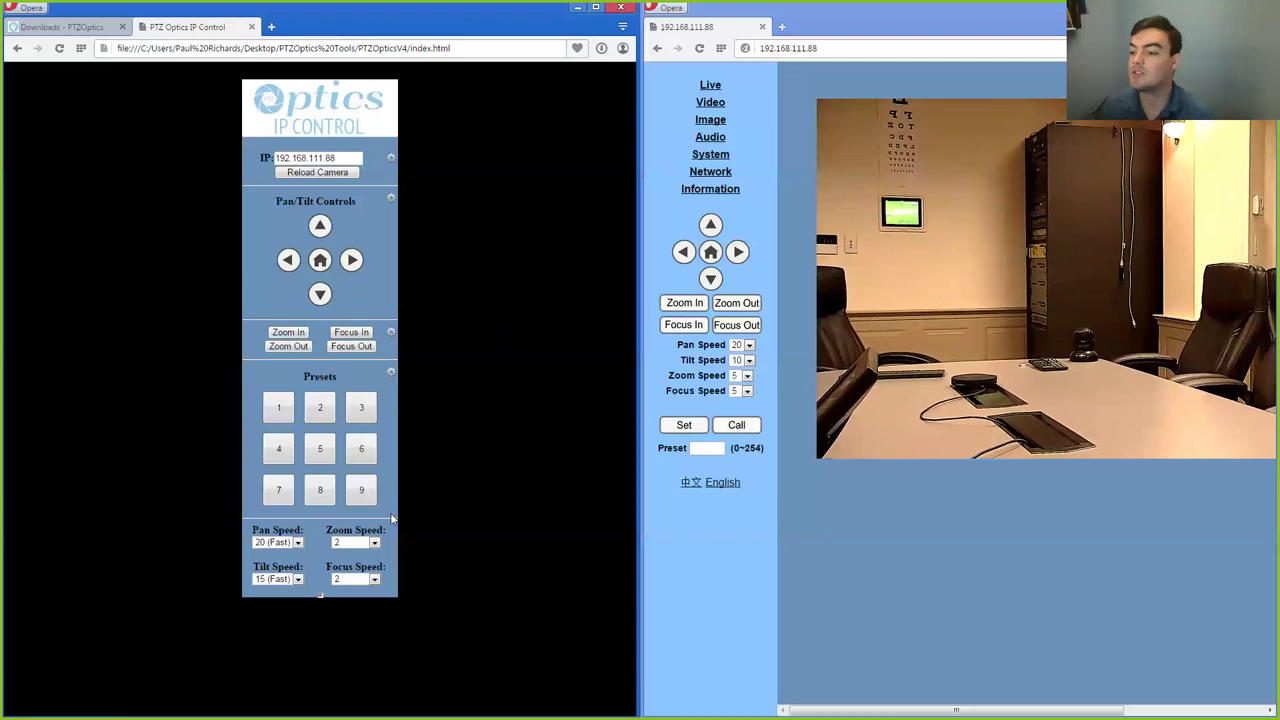
{"action": "left_click", "coordinate": [360, 490]}
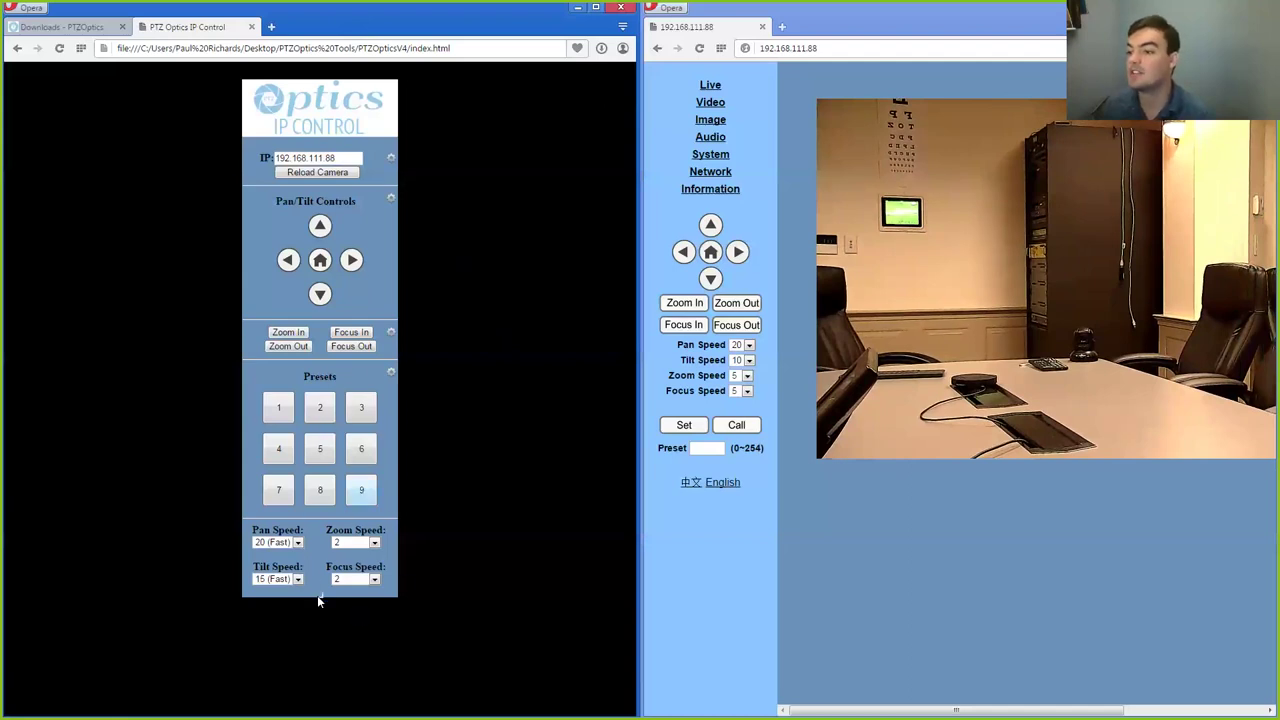
Download the Open Source IP Control Software from the Resources section of the PTZOptics downloads page.
{"action": "left_click", "coordinate": [208, 49]}
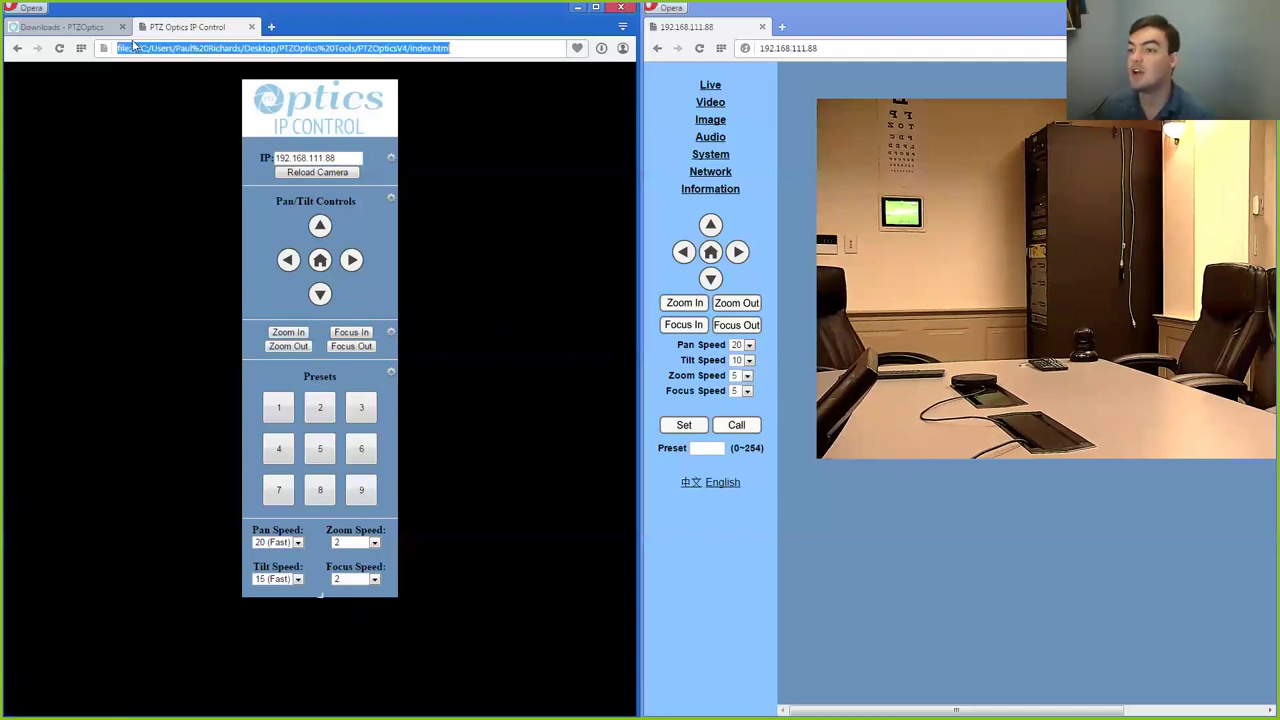
{"action": "left_click", "coordinate": [60, 27]}
{"action": "scroll", "coordinate": [290, 378], "scroll_direction": "down", "scroll_amount": 5}
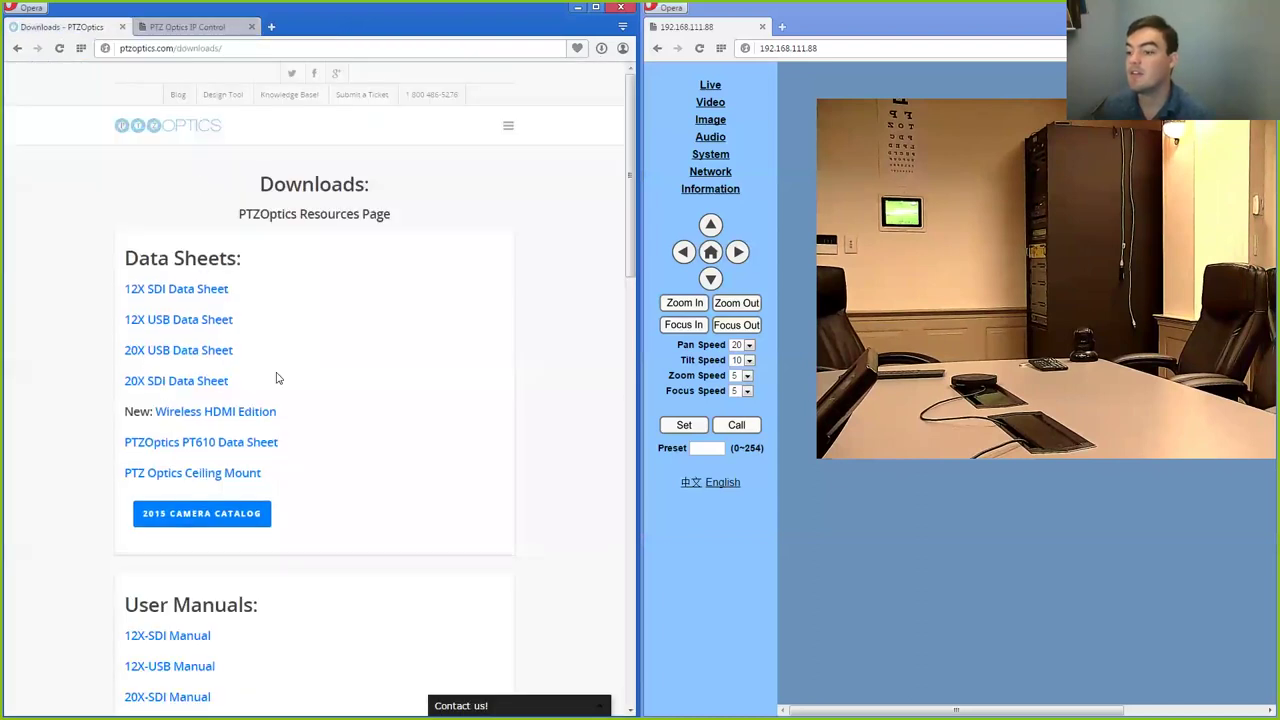
{"action": "scroll", "coordinate": [296, 379], "scroll_direction": "down", "scroll_amount": 1}
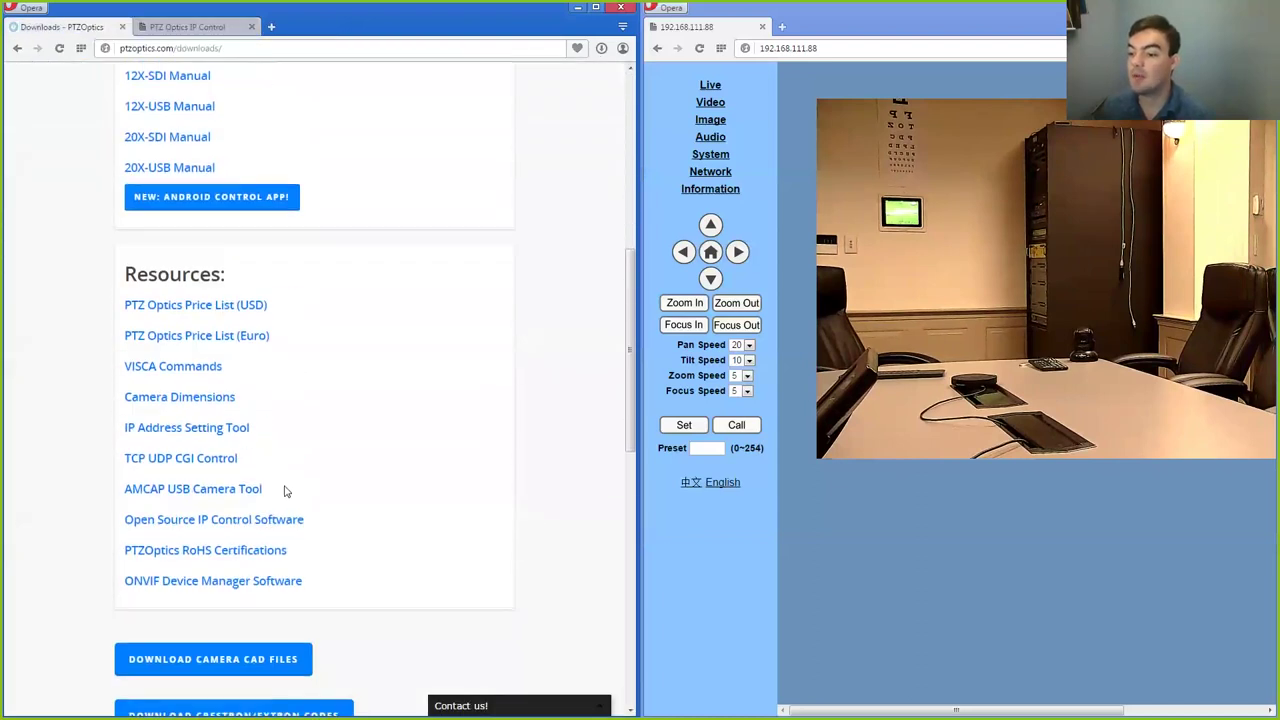
{"action": "left_click", "coordinate": [243, 521]}
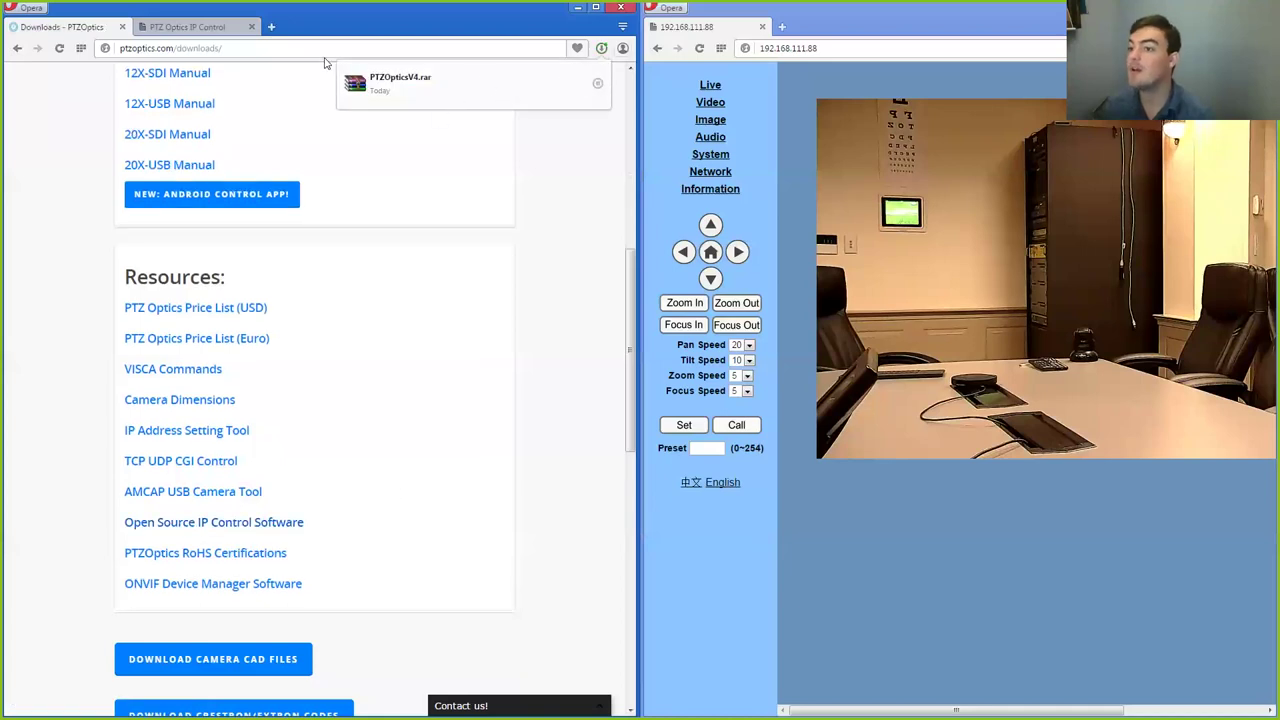
Return to the PTZ Optics IP Control page and recall camera presets 1 and 2.
{"action": "left_click", "coordinate": [220, 27]}
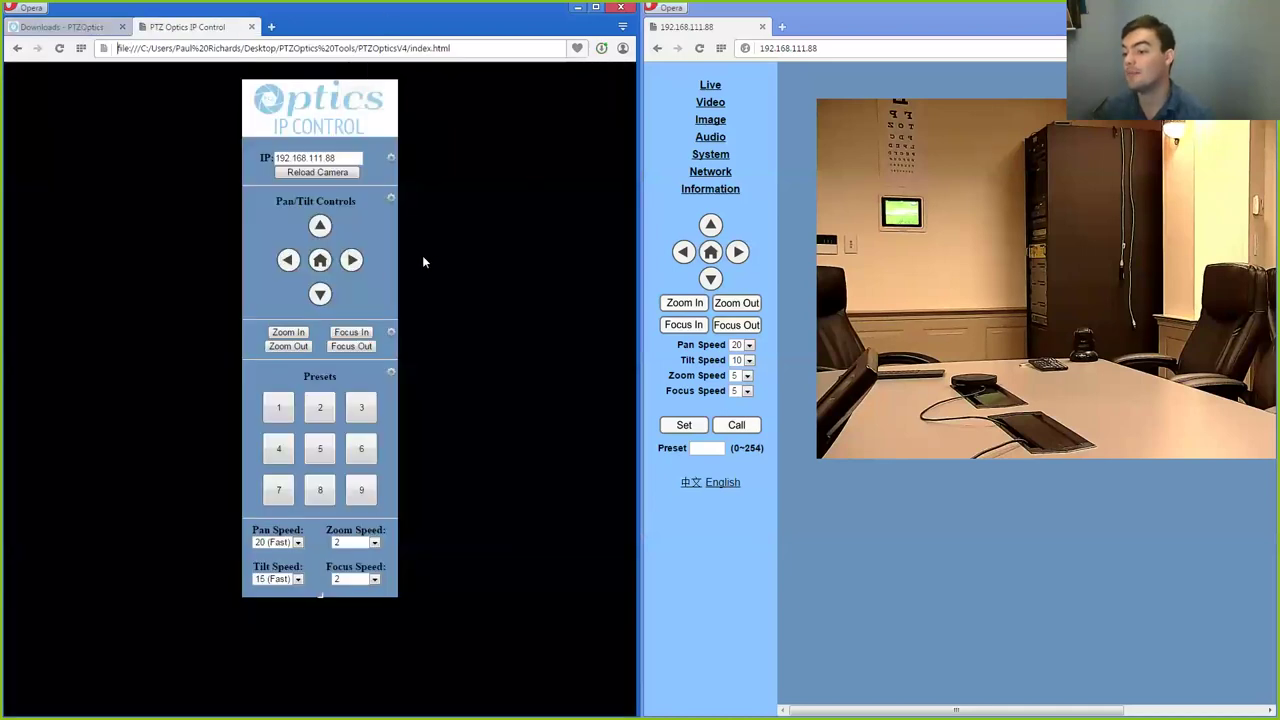
{"action": "left_click", "coordinate": [280, 416]}
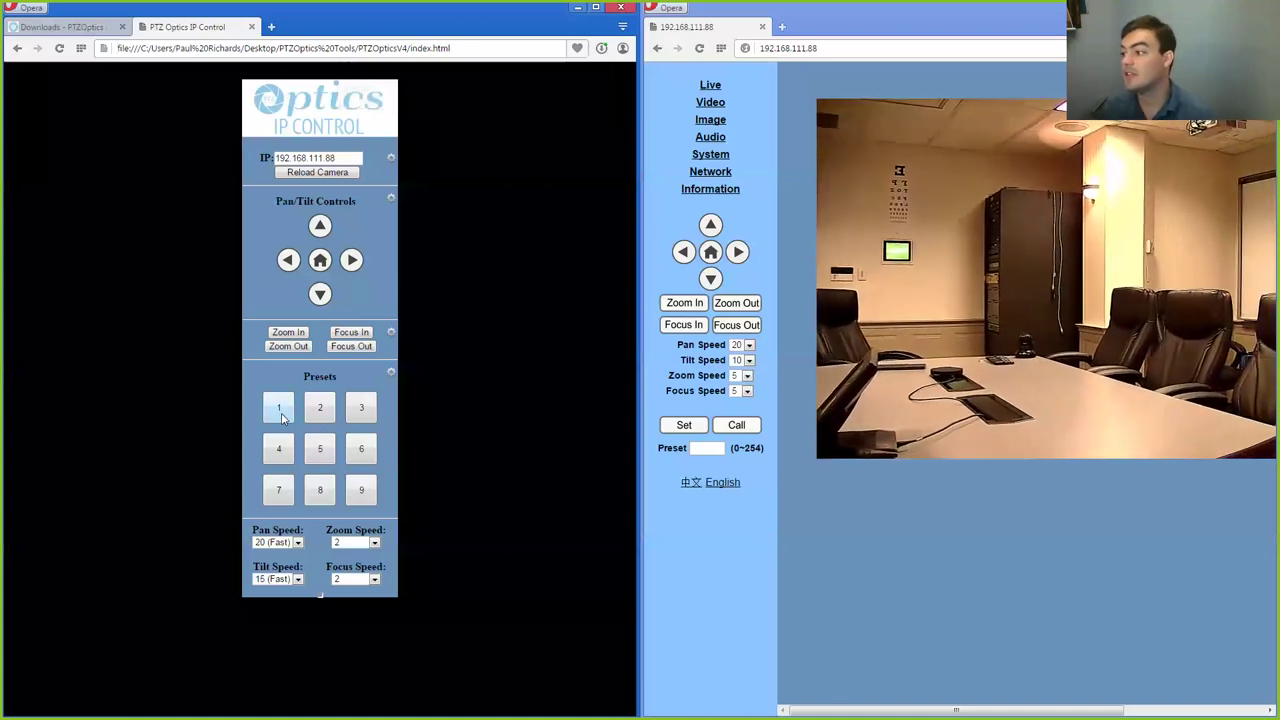
{"action": "left_click", "coordinate": [321, 406]}
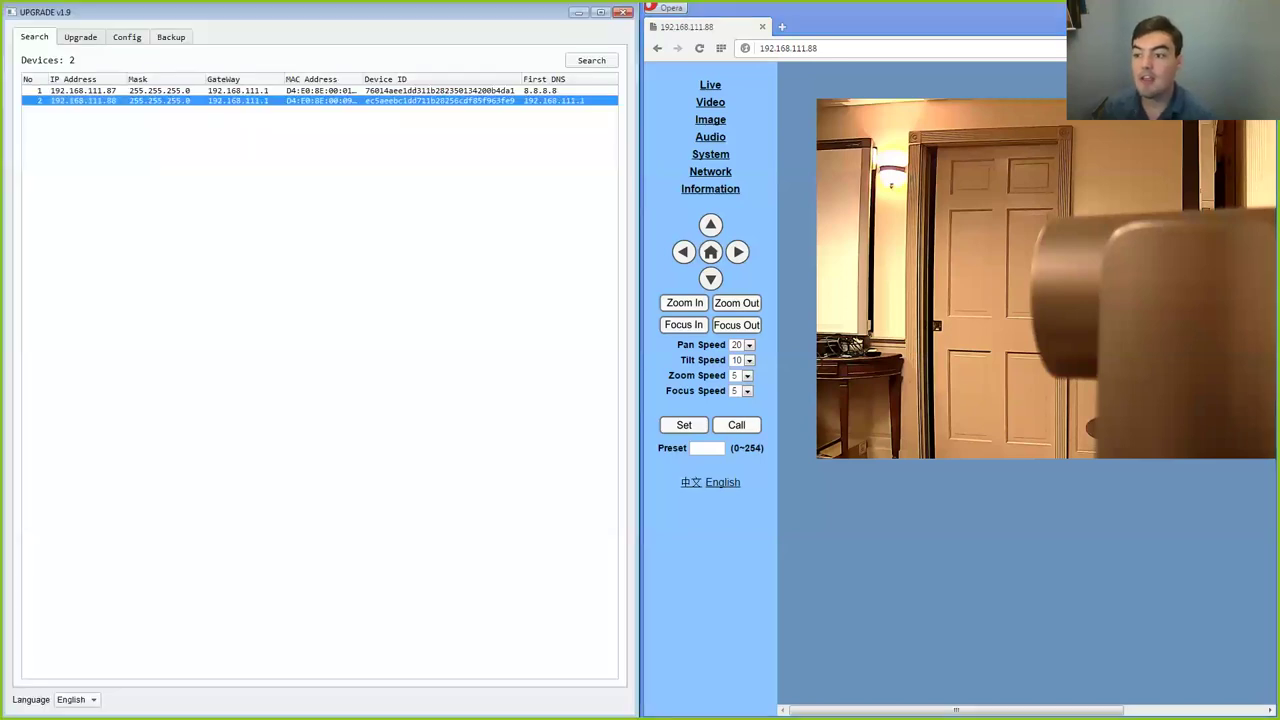
In the UPGRADE v1.9 tool, select cameras 192.168.111.87 and 192.168.111.88 in turn and examine the manual network configuration fields.
{"action": "left_click", "coordinate": [204, 92]}
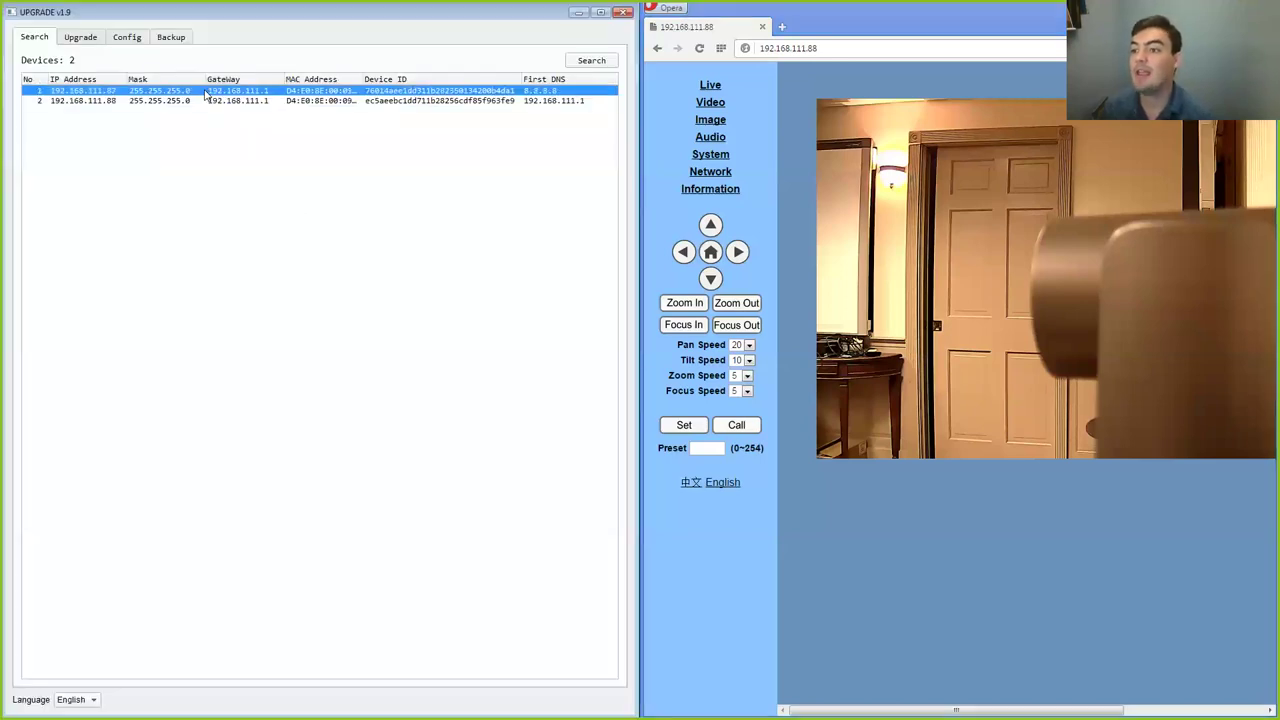
{"action": "left_click", "coordinate": [168, 101]}
{"action": "left_click", "coordinate": [83, 42]}
{"action": "left_click", "coordinate": [132, 40]}
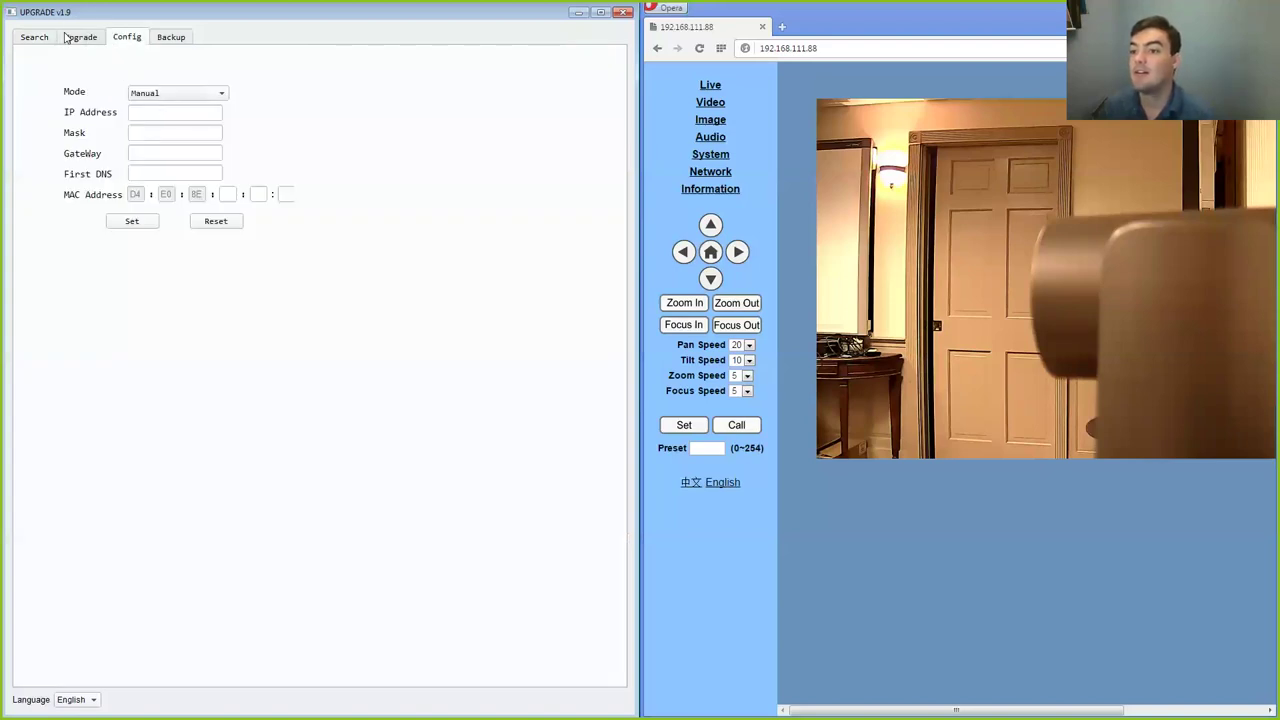
{"action": "left_click", "coordinate": [133, 112]}
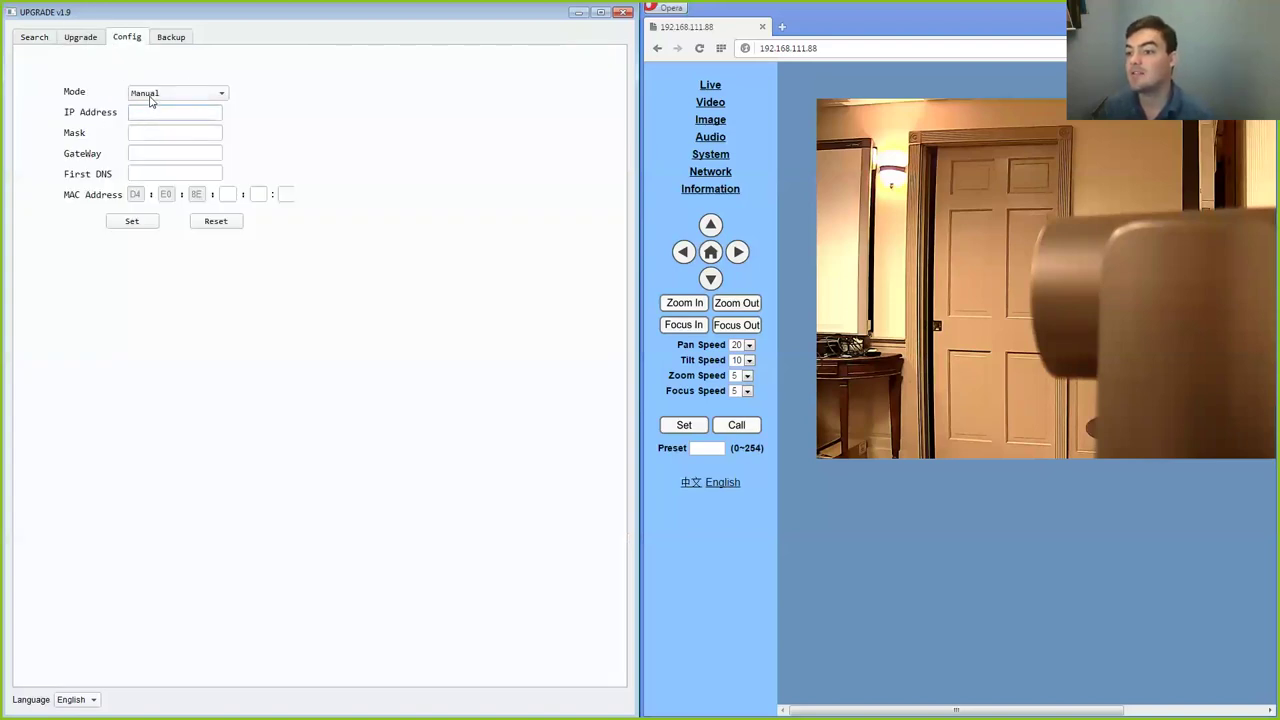
{"action": "left_click", "coordinate": [150, 98]}
Examine the tool's backup and restore options, and revisit its configuration, device search and upgrade pages.
{"action": "left_click", "coordinate": [162, 37]}
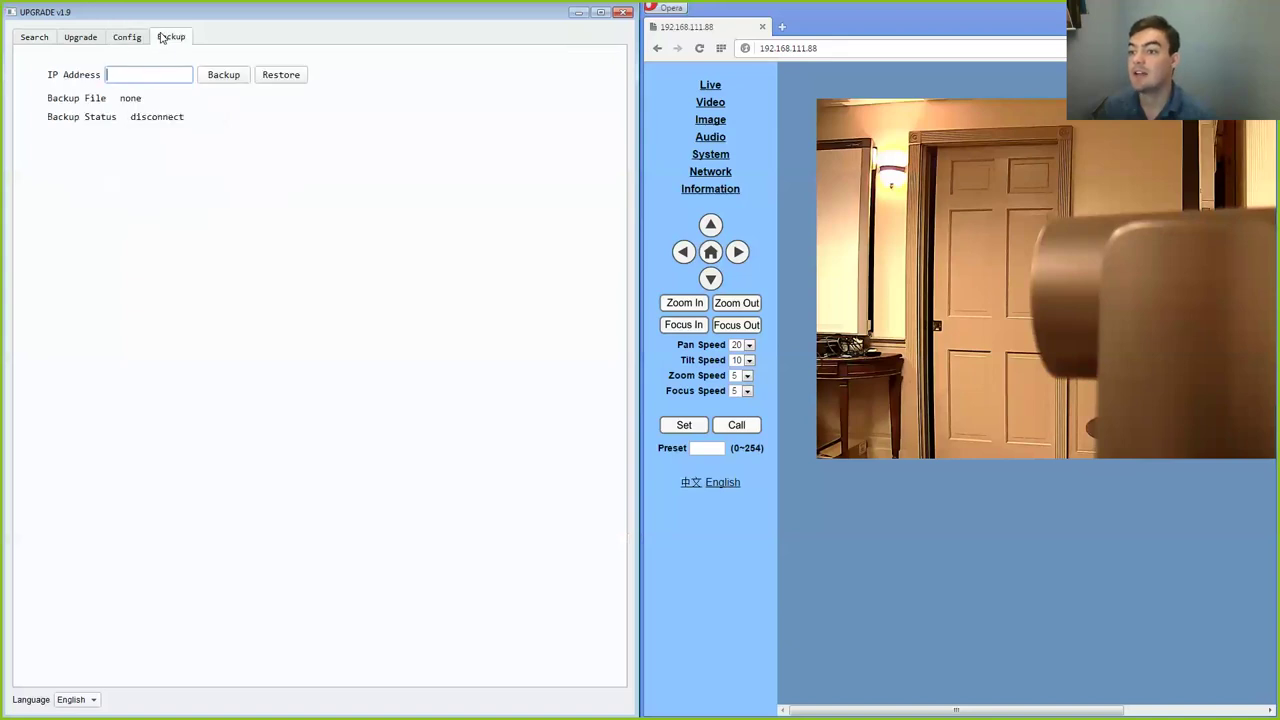
{"action": "left_click", "coordinate": [132, 38]}
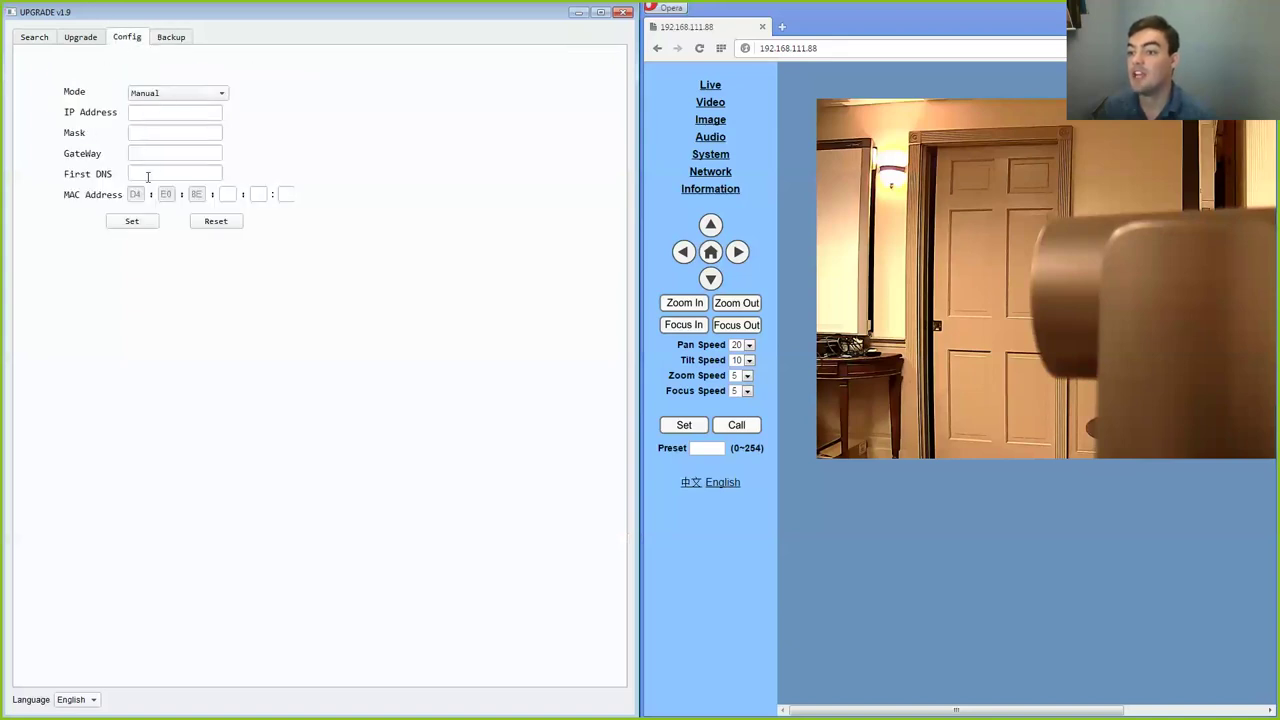
{"action": "left_click", "coordinate": [30, 37]}
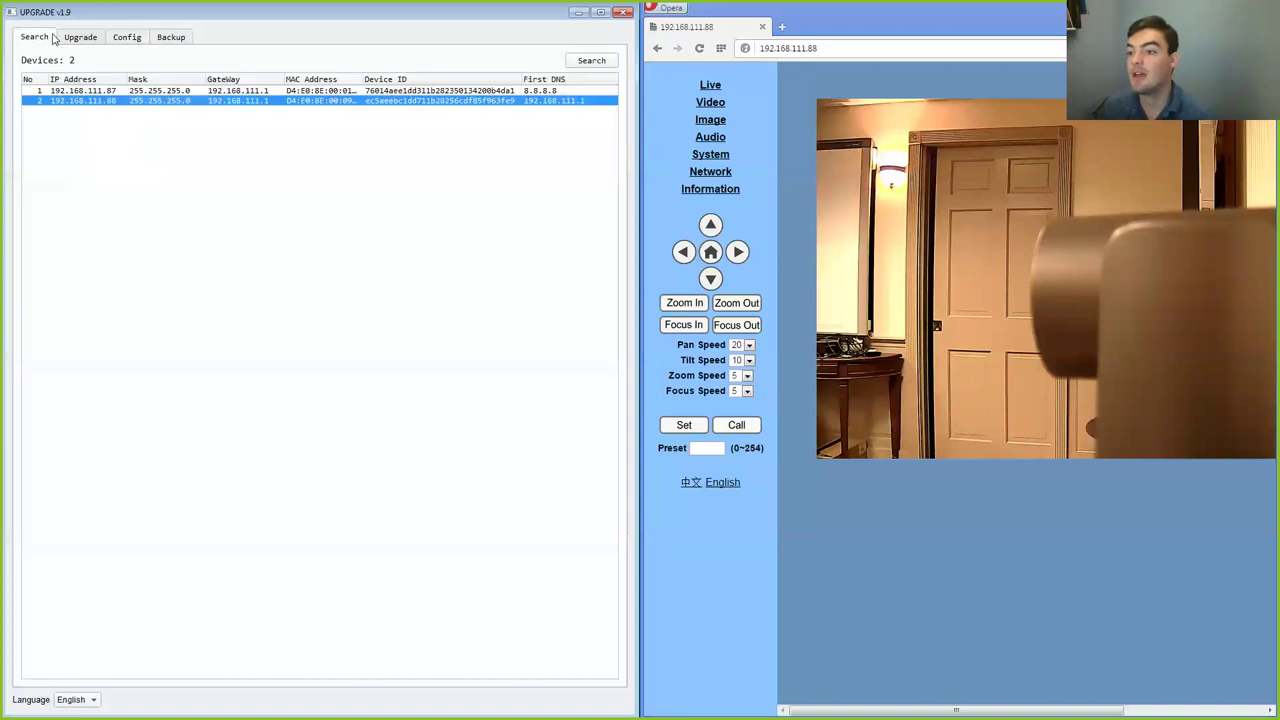
{"action": "left_click", "coordinate": [82, 37]}
{"action": "left_click", "coordinate": [42, 38]}
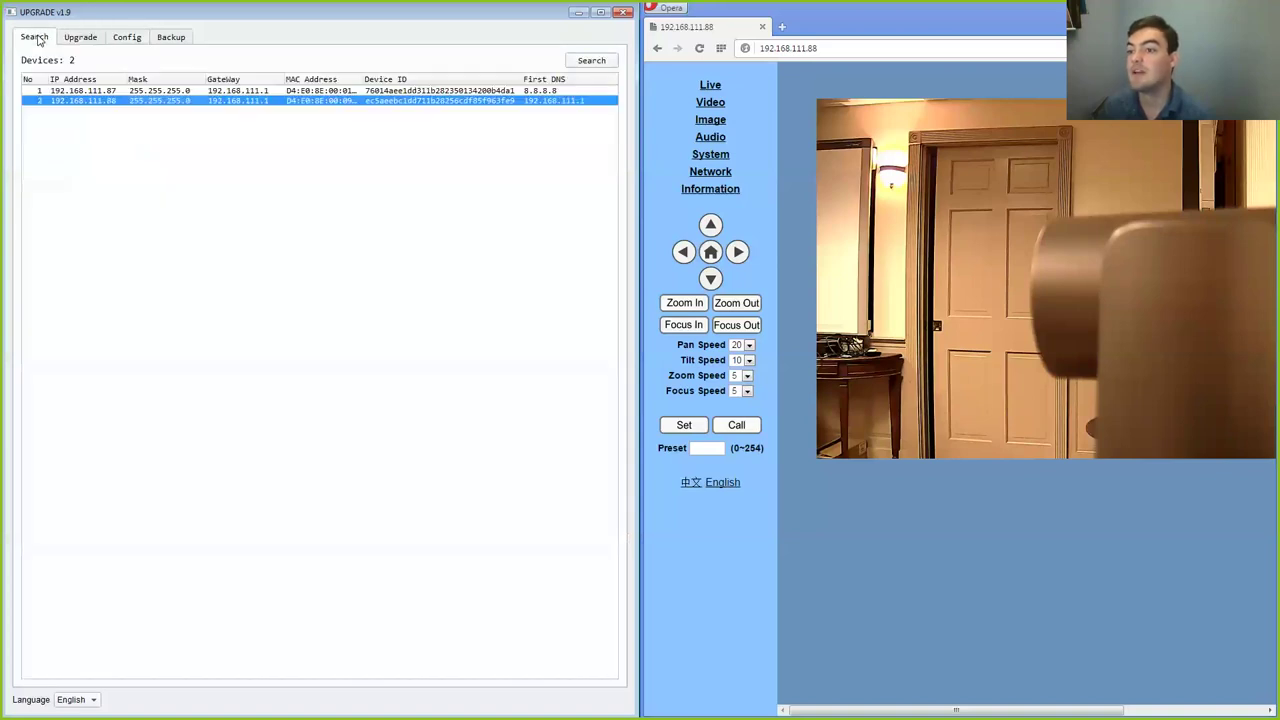
{"action": "left_click", "coordinate": [115, 40]}
{"action": "left_click", "coordinate": [180, 40]}
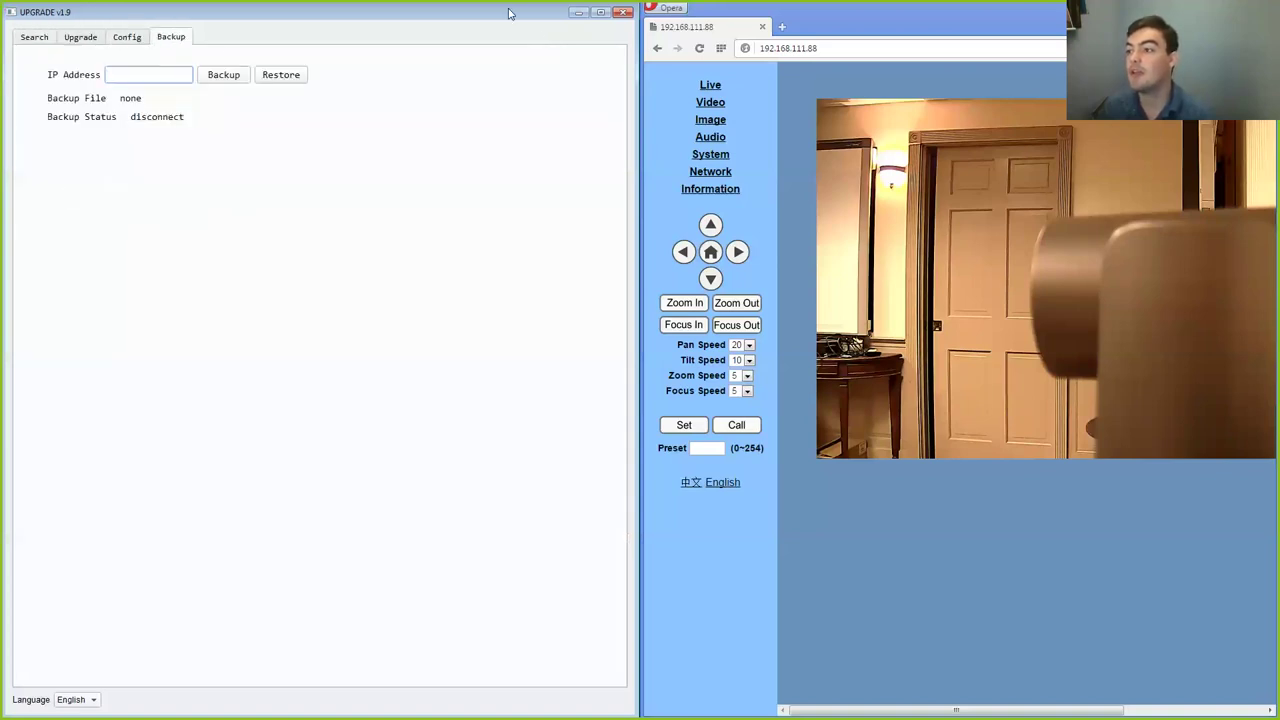
Restore the UPGRADE tool to a smaller window and exit it, returning to the PTZ Optics IP Control page.
{"action": "left_click_drag", "start_coordinate": [505, 13], "coordinate": [505, 50]}
{"action": "left_click", "coordinate": [632, 50]}
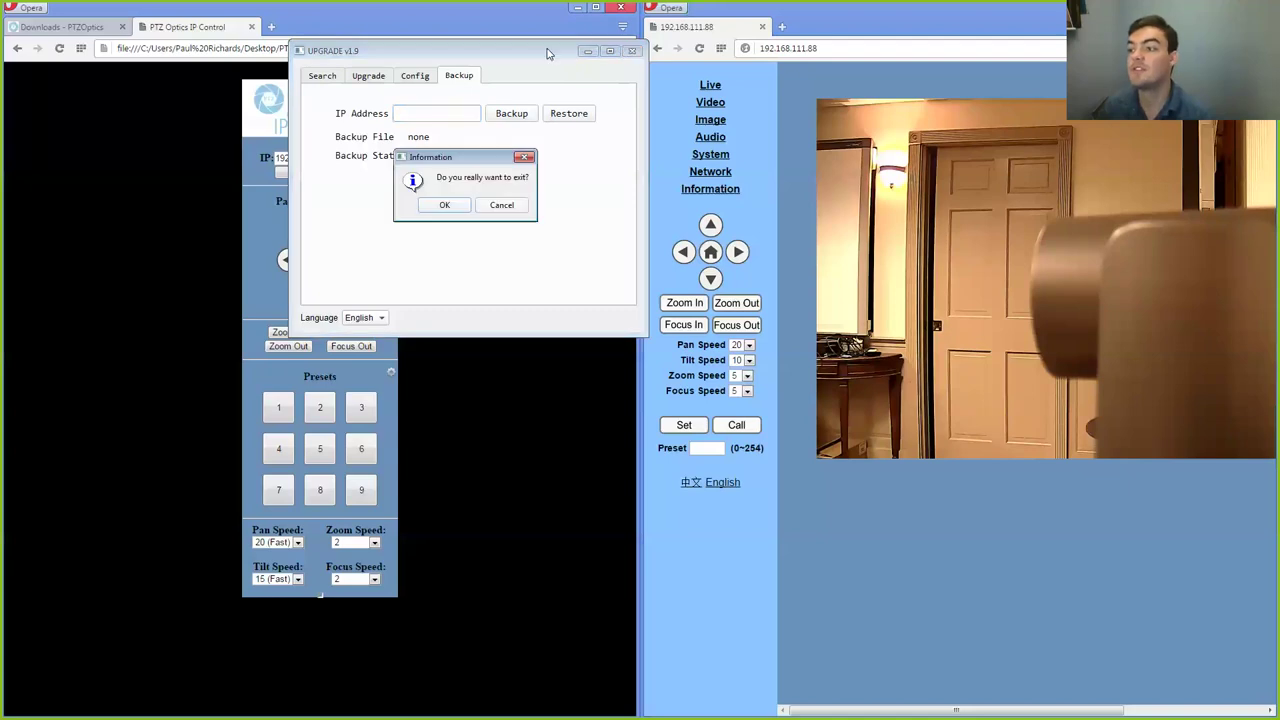
{"action": "left_click", "coordinate": [446, 205]}
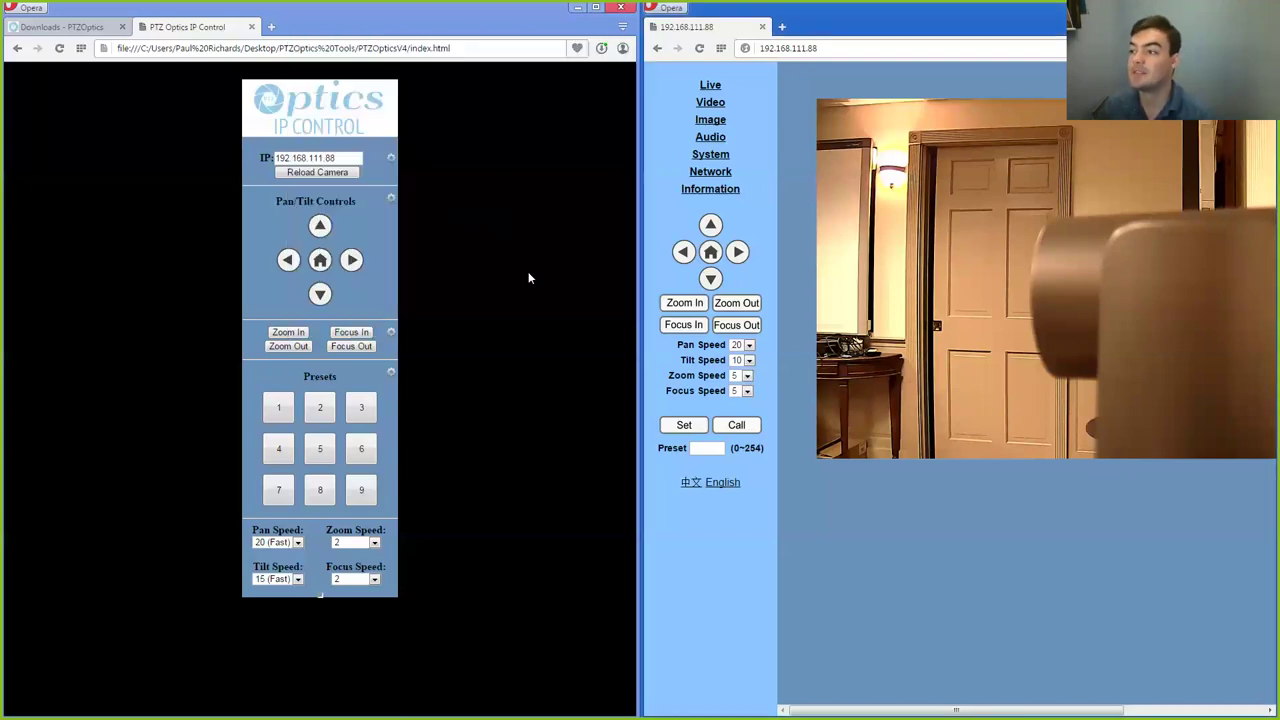